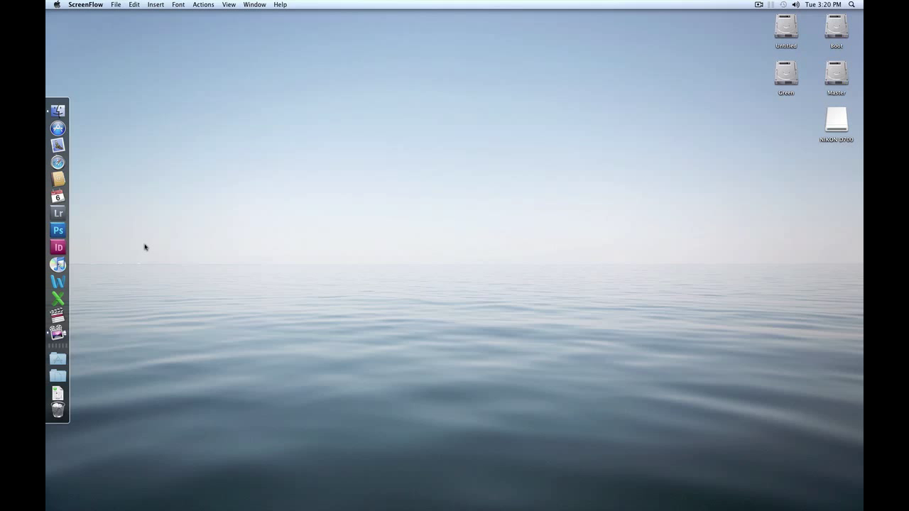
Open Lightroom and check only the outdoor photos of the girl in pink, DTC_5175 to DTC_5224, for import from NIKON D700.
{"action": "left_click", "coordinate": [59, 214]}
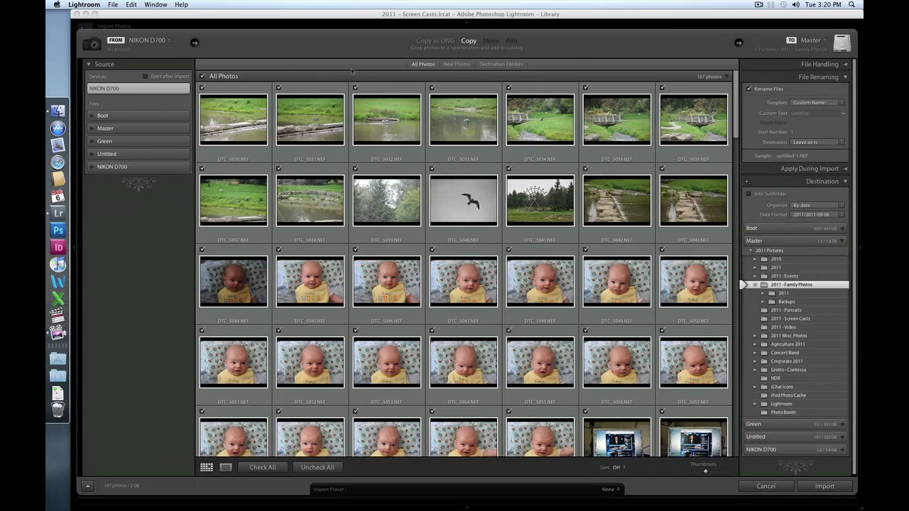
{"action": "scroll", "coordinate": [471, 110], "scroll_direction": "down", "scroll_amount": 15}
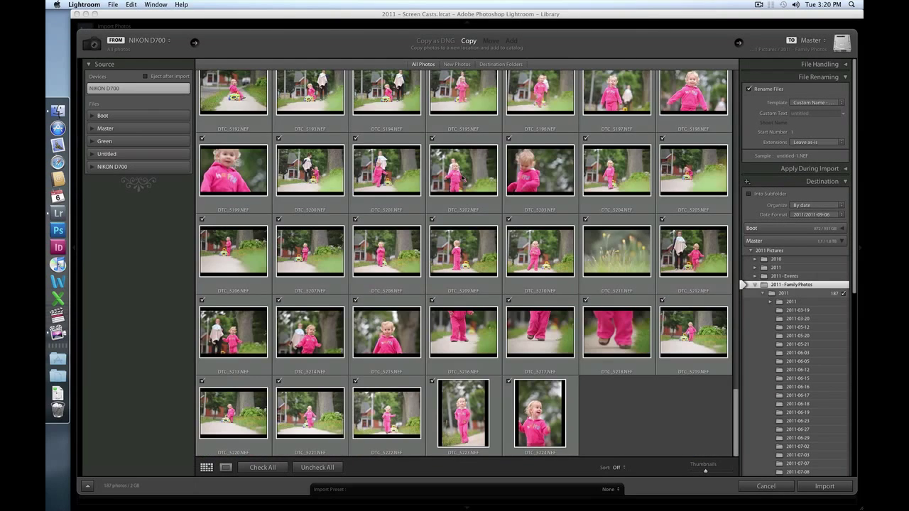
{"action": "scroll", "coordinate": [465, 263], "scroll_direction": "up", "scroll_amount": 5}
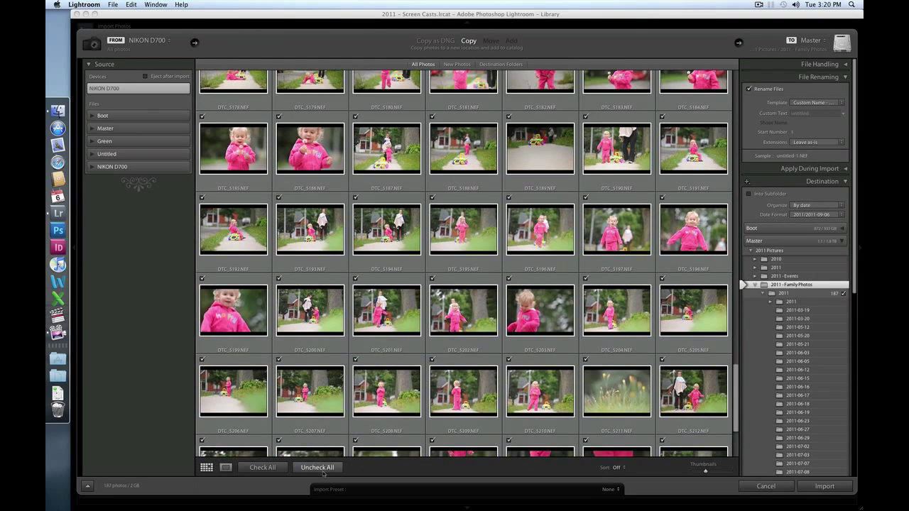
{"action": "left_click", "coordinate": [316, 468]}
{"action": "scroll", "coordinate": [422, 272], "scroll_direction": "up", "scroll_amount": 6}
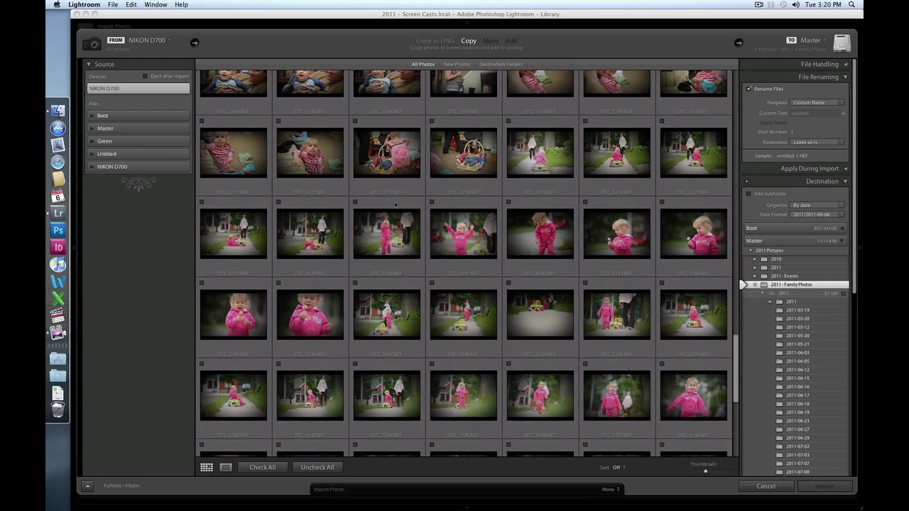
{"action": "scroll", "coordinate": [563, 130], "scroll_direction": "down", "scroll_amount": 10}
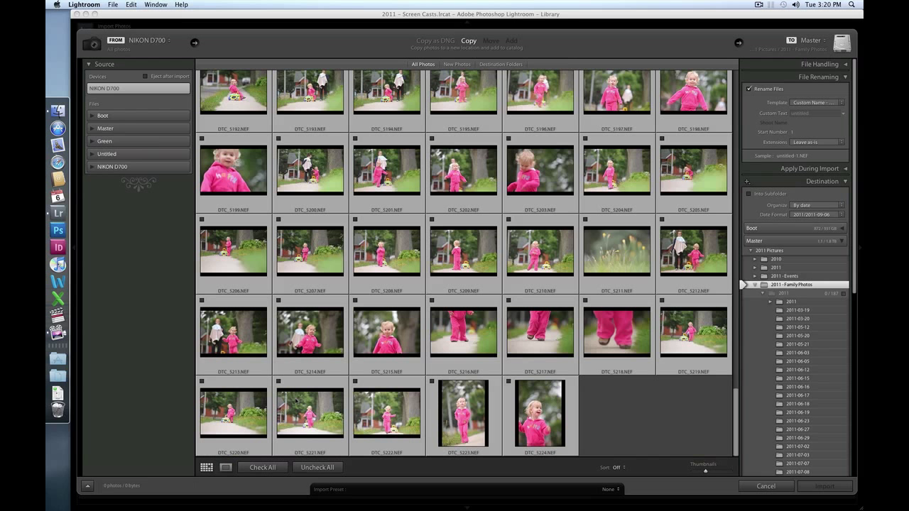
{"action": "left_click", "coordinate": [278, 381]}
Set the custom text for renaming to the child's first name followed by "-Playing-W-Car" and start the import.
{"action": "left_click", "coordinate": [821, 113]}
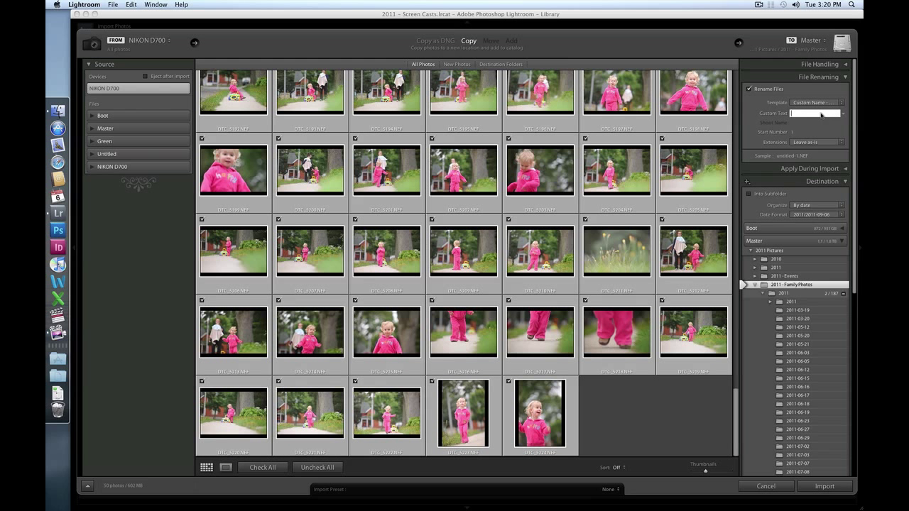
{"action": "type", "text": "Therese-Playing-W-Car"}
{"action": "left_click", "coordinate": [825, 488]}
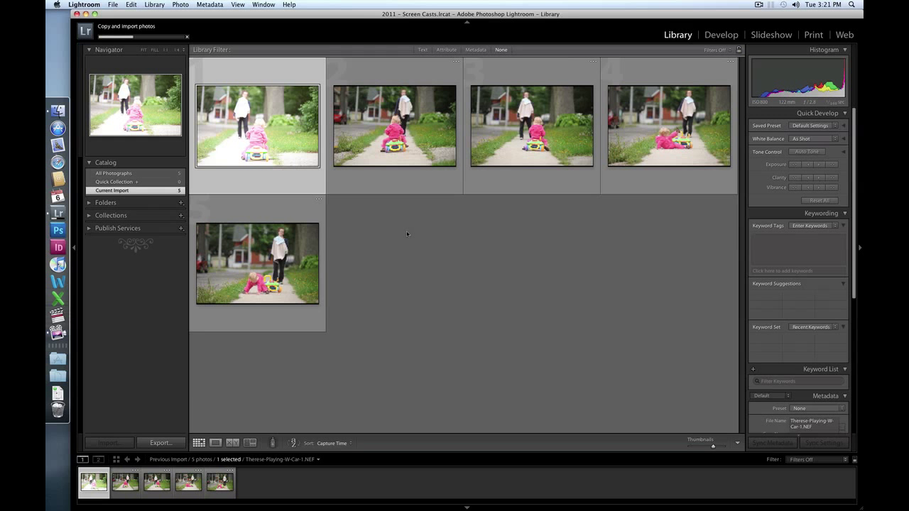
Switch the screen mode to Full Screen and show the first imported photo in Loupe view.
{"action": "left_click", "coordinate": [261, 5]}
{"action": "mouse_move", "coordinate": [369, 78]}
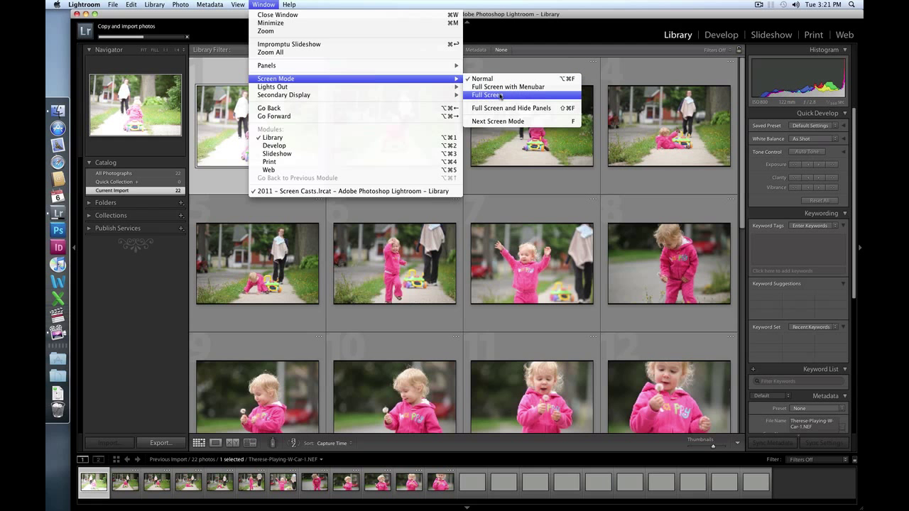
{"action": "left_click", "coordinate": [500, 95]}
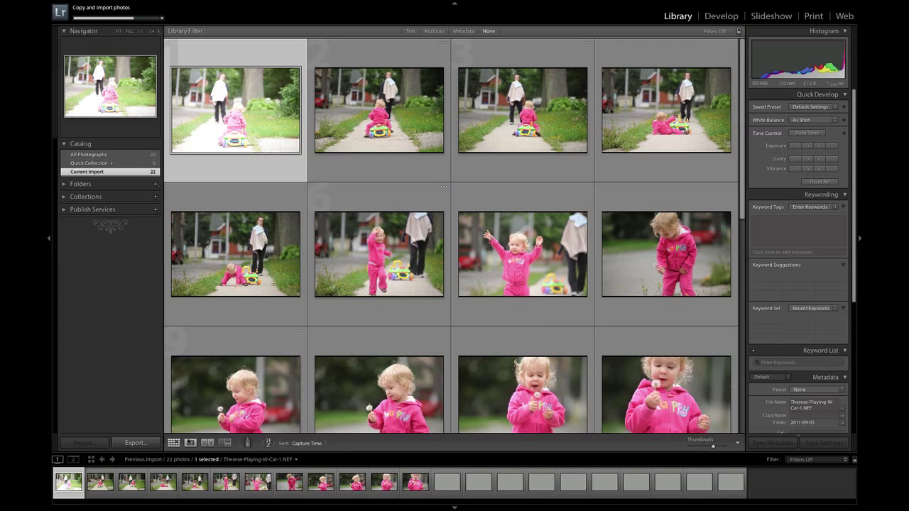
{"action": "key", "text": "e"}
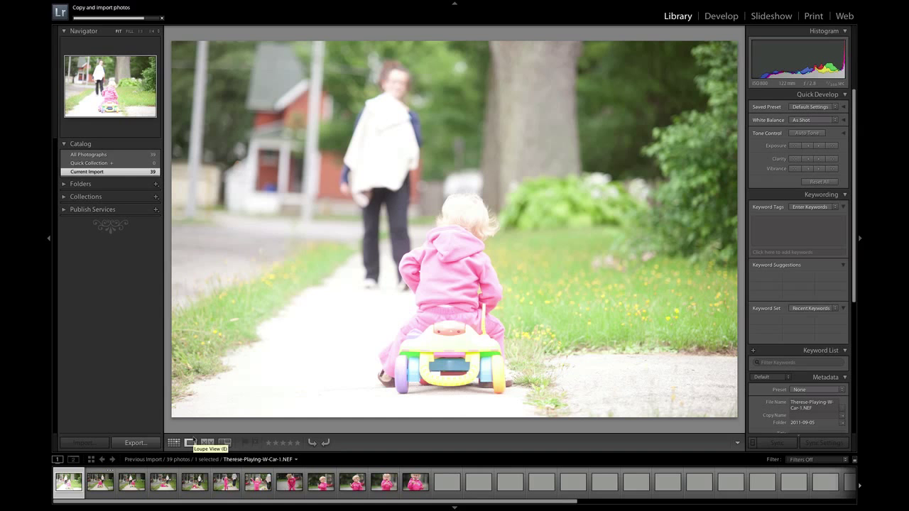
Compare the first imported photos and flag the second and fourth ones as picks.
{"action": "key", "text": "Right"}
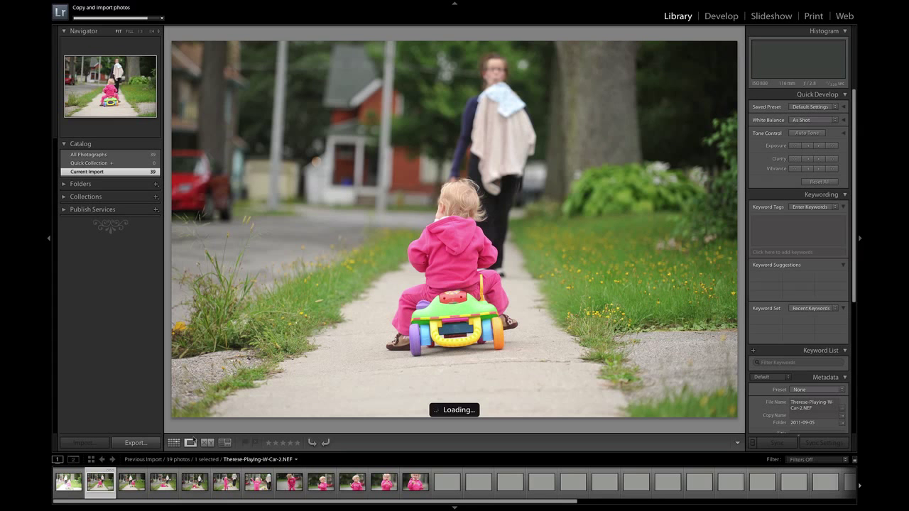
{"action": "key", "text": "Right"}
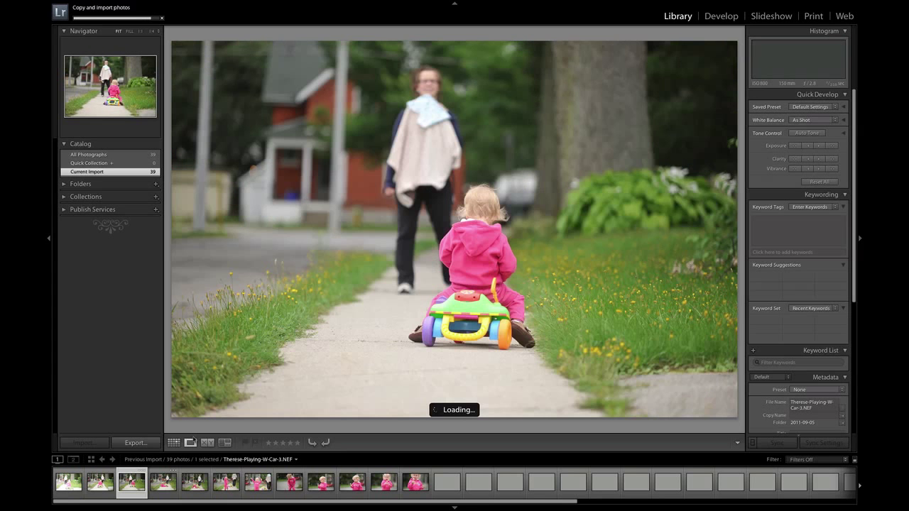
{"action": "key", "text": "Left"}
{"action": "key", "text": "Right"}
{"action": "key", "text": "Left"}
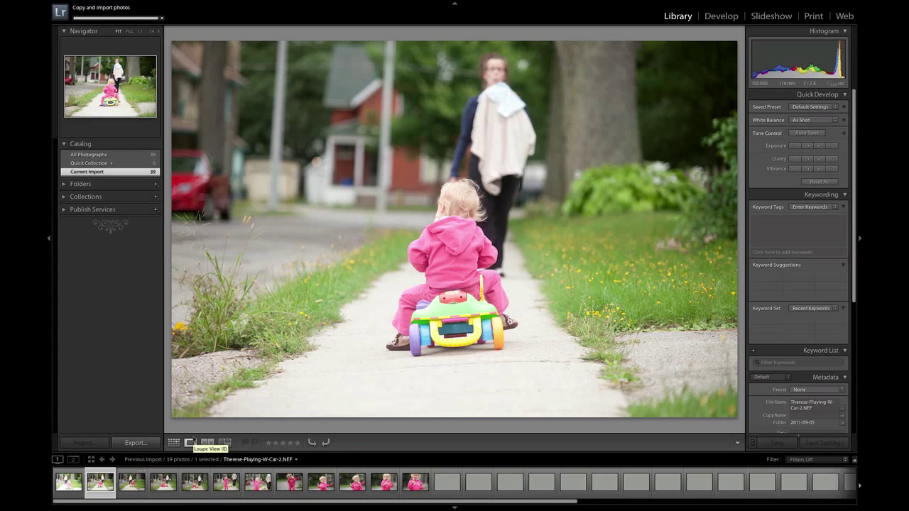
{"action": "key", "text": "p"}
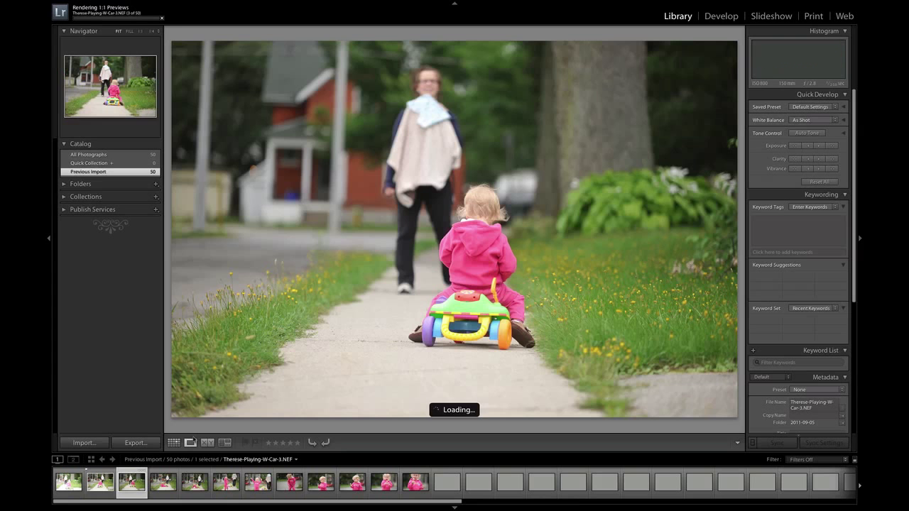
{"action": "key", "text": "Right"}
{"action": "key", "text": "p"}
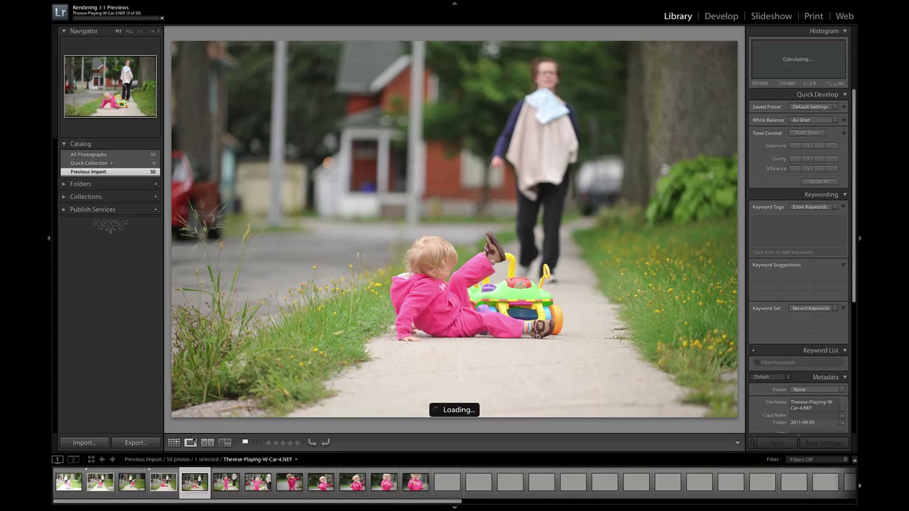
Go on through the imported photos and flag number 9, the girl looking at a dandelion, as a pick.
{"action": "key", "text": "Right"}
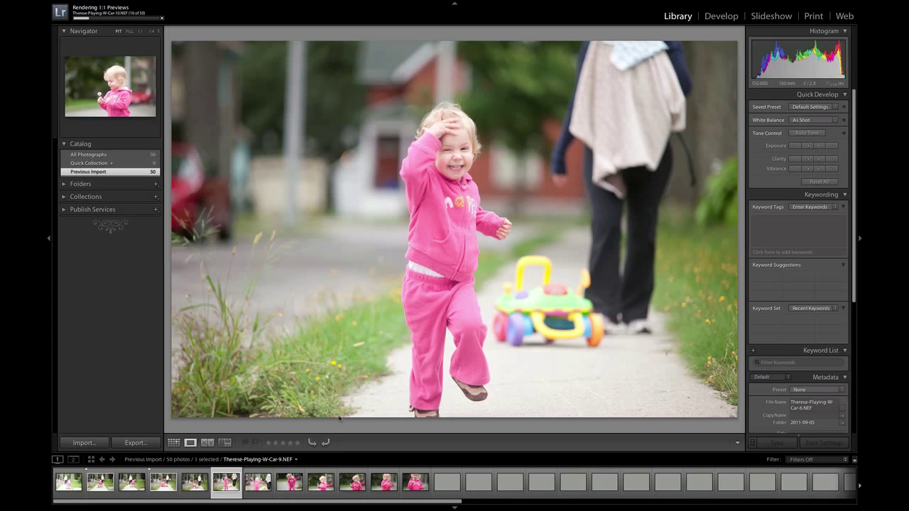
{"action": "key", "text": "Right"}
{"action": "key", "text": "Right"}
{"action": "key", "text": "Right"}
{"action": "key", "text": "Right"}
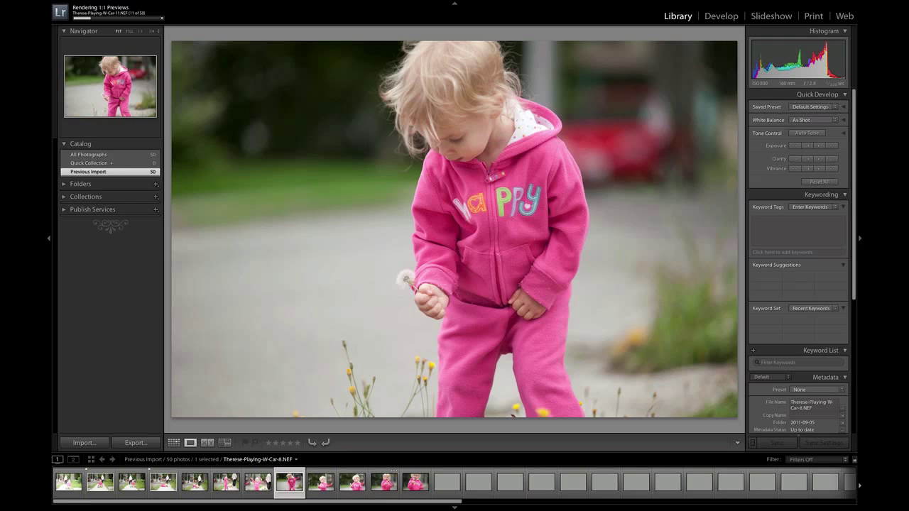
{"action": "key", "text": "Left"}
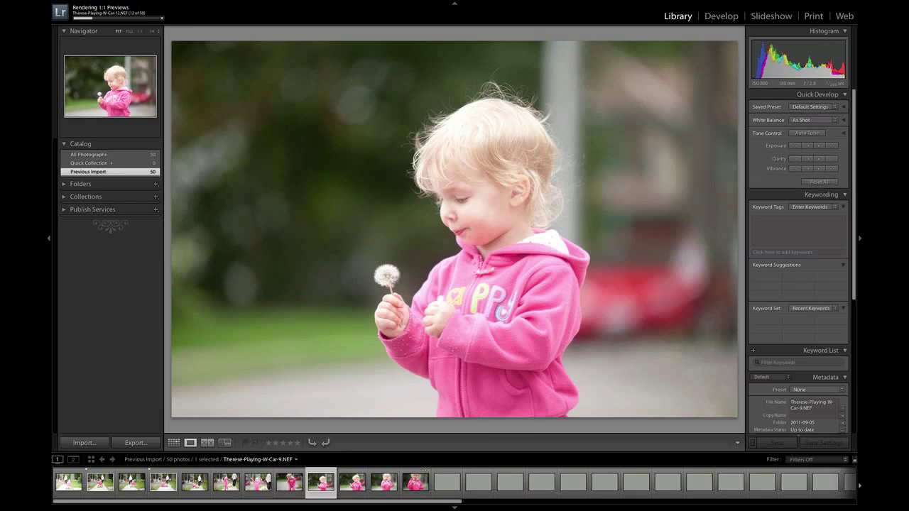
{"action": "key", "text": "Right"}
{"action": "key", "text": "Right"}
{"action": "key", "text": "Right"}
{"action": "key", "text": "Right"}
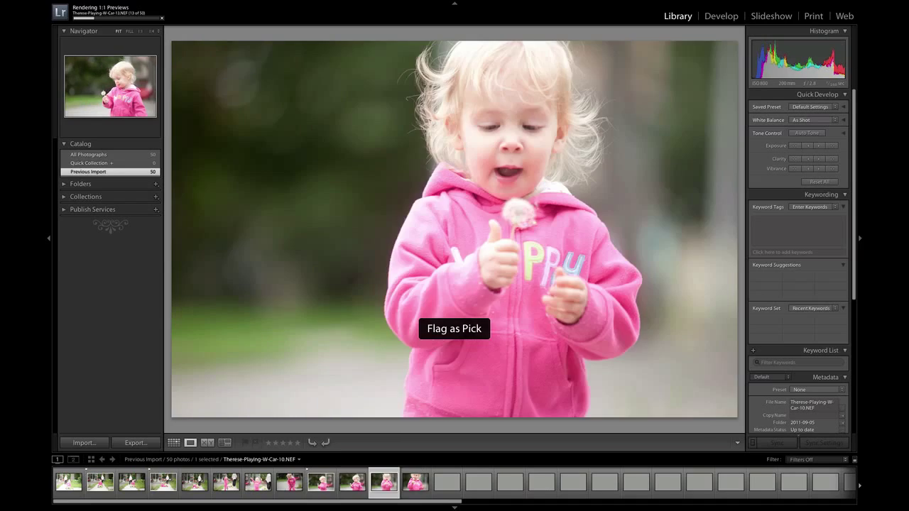
Continue reviewing the imported photos and flag numbers 15 and 17 as picks.
{"action": "key", "text": "Right"}
{"action": "key", "text": "Right"}
{"action": "key", "text": "Right"}
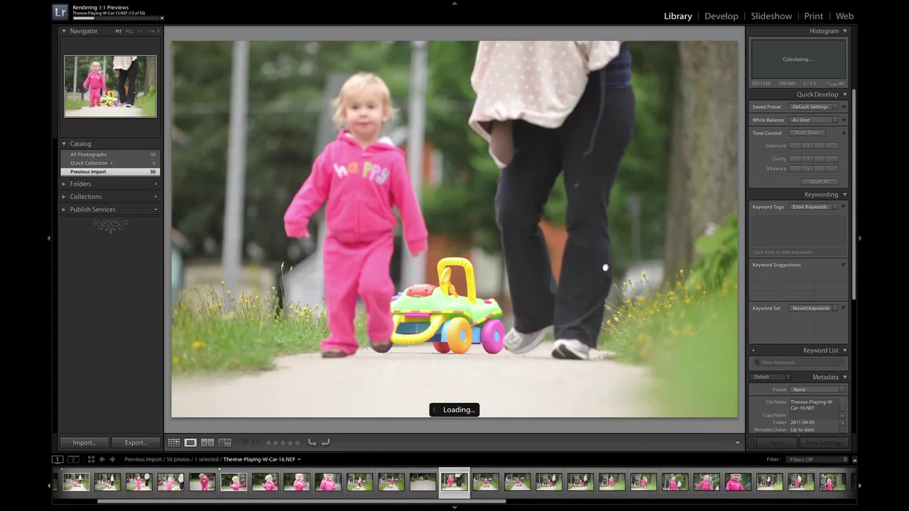
{"action": "key", "text": "p"}
{"action": "key", "text": "Right"}
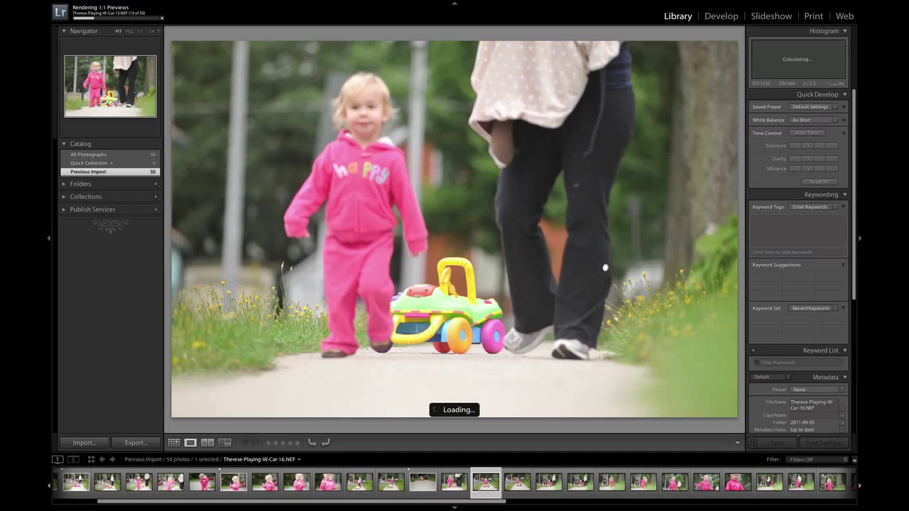
{"action": "key", "text": "Right"}
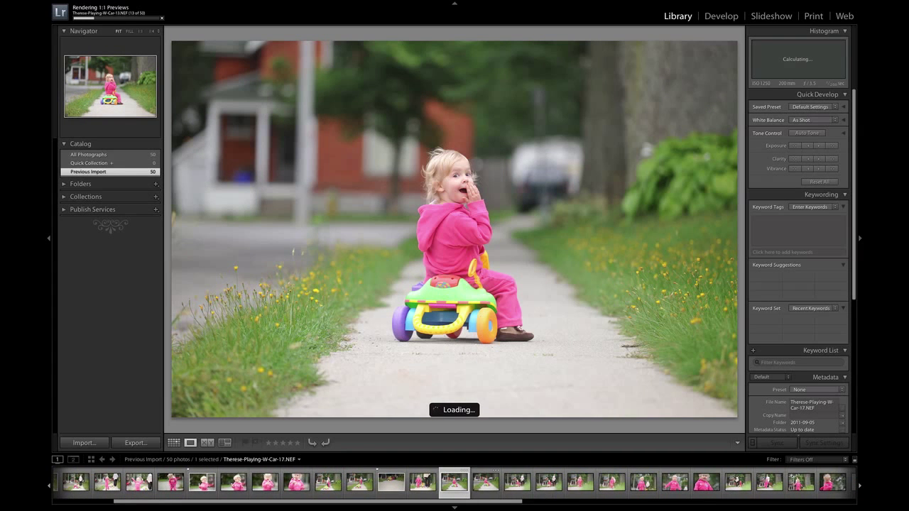
{"action": "key", "text": "p"}
Advance to photo number 20, the girl on the toy car looking back beside the woman, and flag it as a pick.
{"action": "key", "text": "Right"}
{"action": "key", "text": "Right"}
{"action": "key", "text": "Right"}
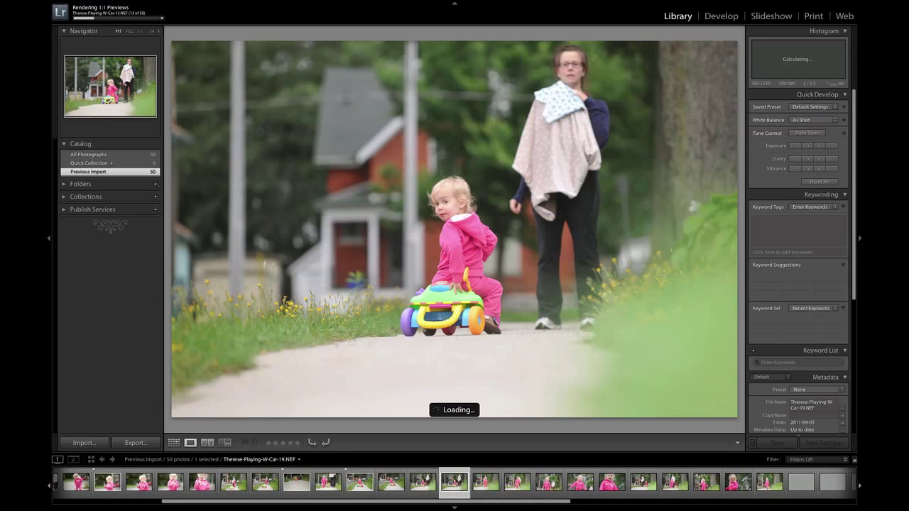
{"action": "key", "text": "p"}
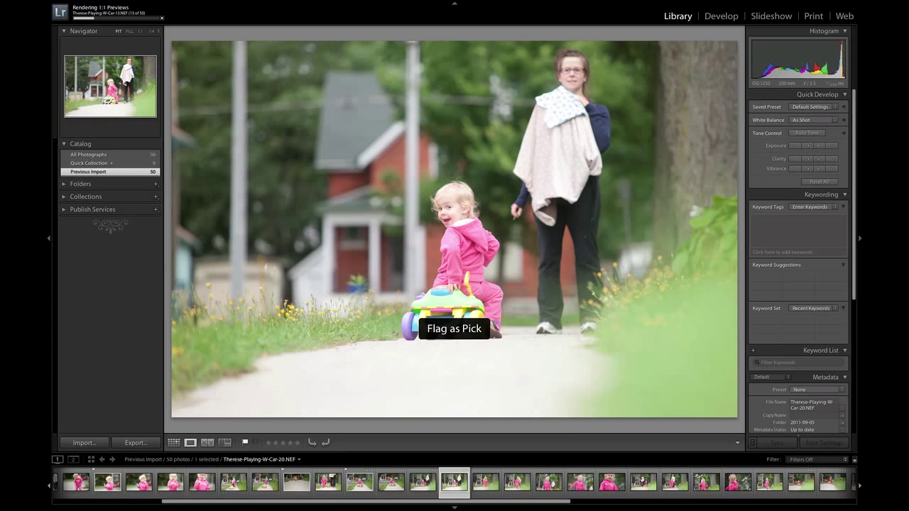
Review the photos following number 20 up to number 24, and return to number 20.
{"action": "key", "text": "Right"}
{"action": "key", "text": "Right"}
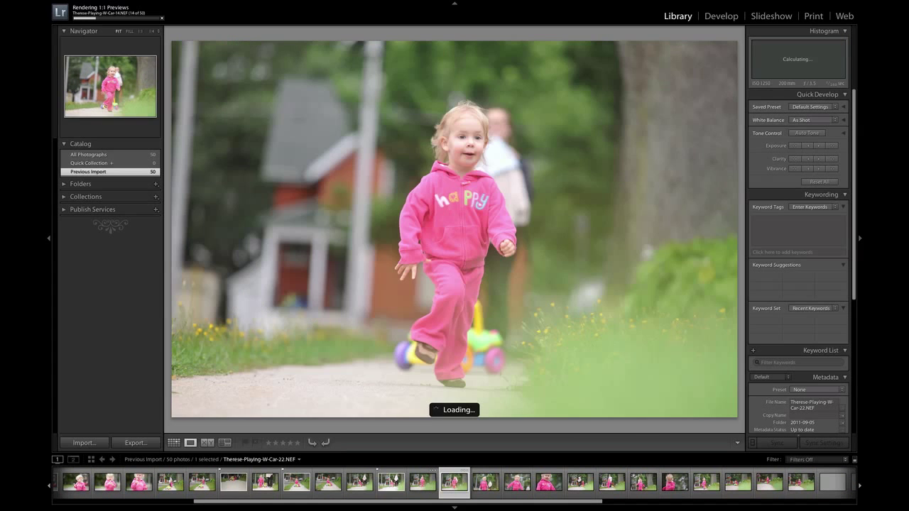
{"action": "key", "text": "Right"}
{"action": "key", "text": "Right"}
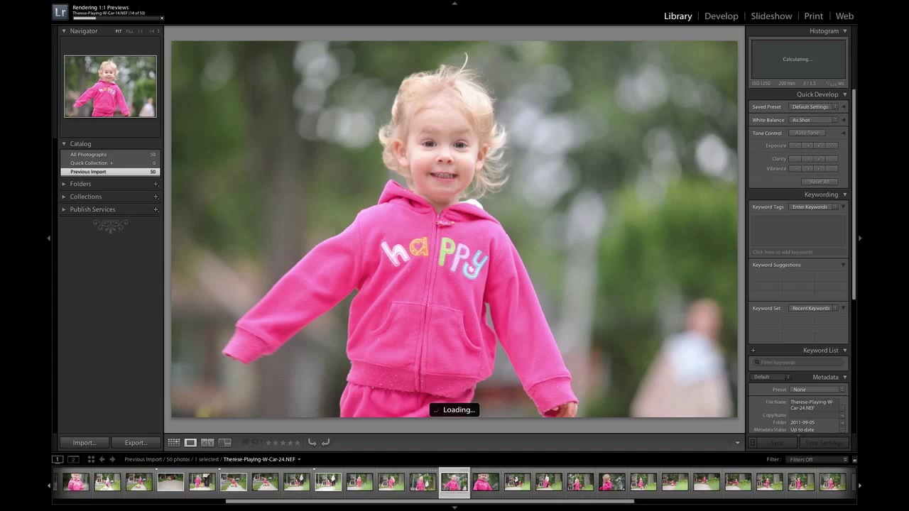
{"action": "key", "text": "Left"}
{"action": "key", "text": "Left"}
{"action": "key", "text": "Left"}
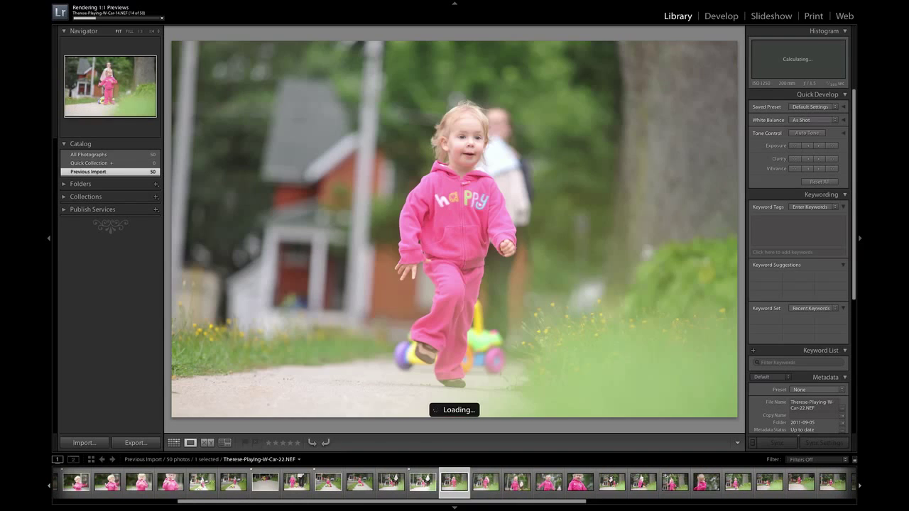
{"action": "key", "text": "Left"}
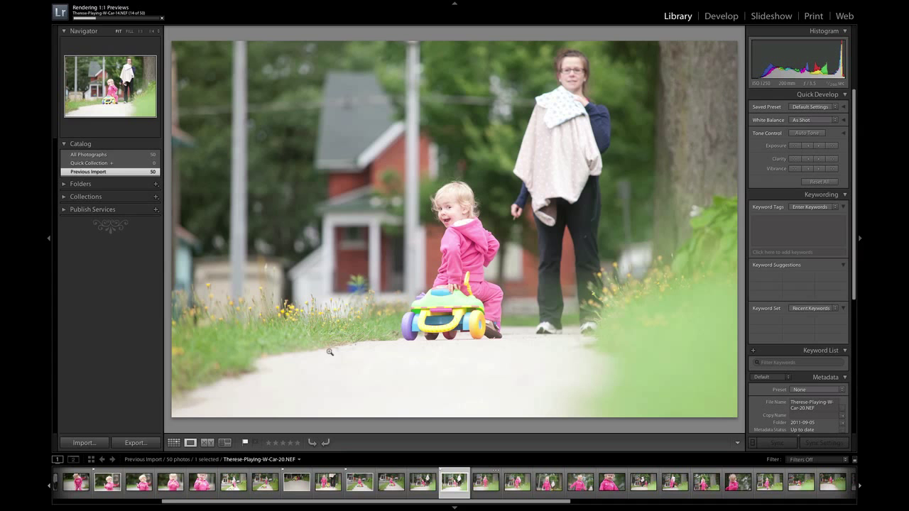
Select the second imported photo and filter the filmstrip to show only Flagged photos.
{"action": "left_click_drag", "start_coordinate": [341, 503], "coordinate": [212, 502]}
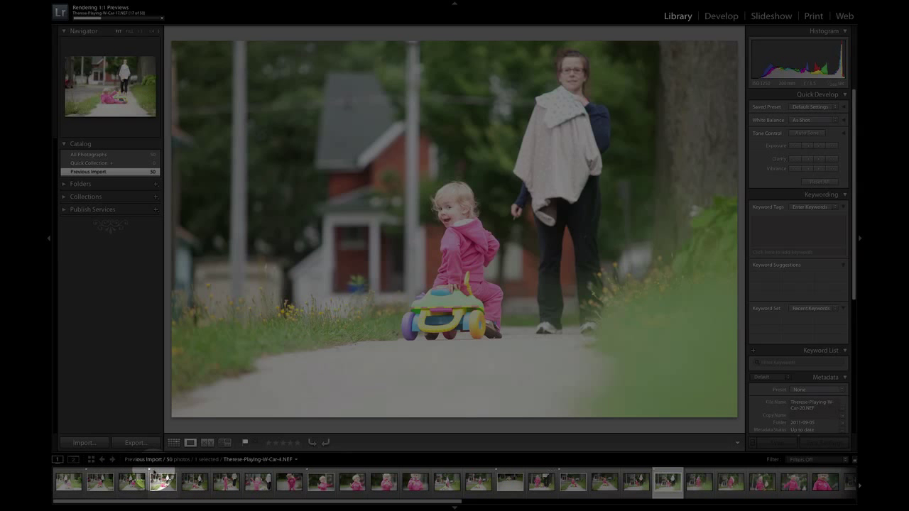
{"action": "left_click", "coordinate": [100, 481]}
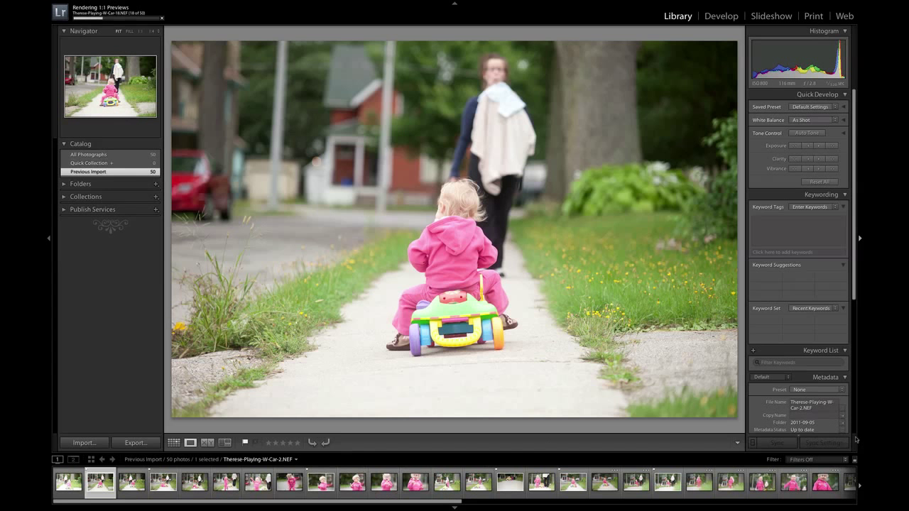
{"action": "left_click", "coordinate": [820, 459]}
{"action": "left_click", "coordinate": [817, 465]}
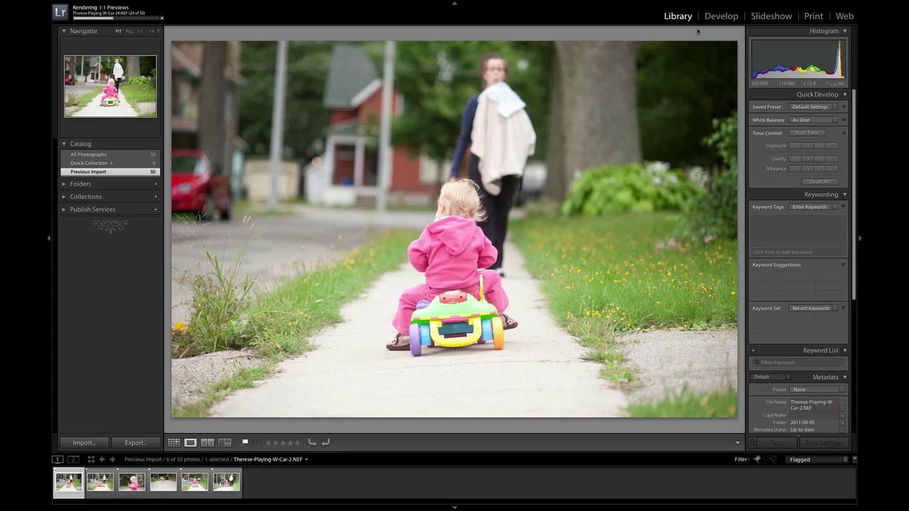
Open the photo in Develop and clear the workspace by collapsing the Basic section and hiding the presets side panel and module picker.
{"action": "left_click", "coordinate": [717, 16]}
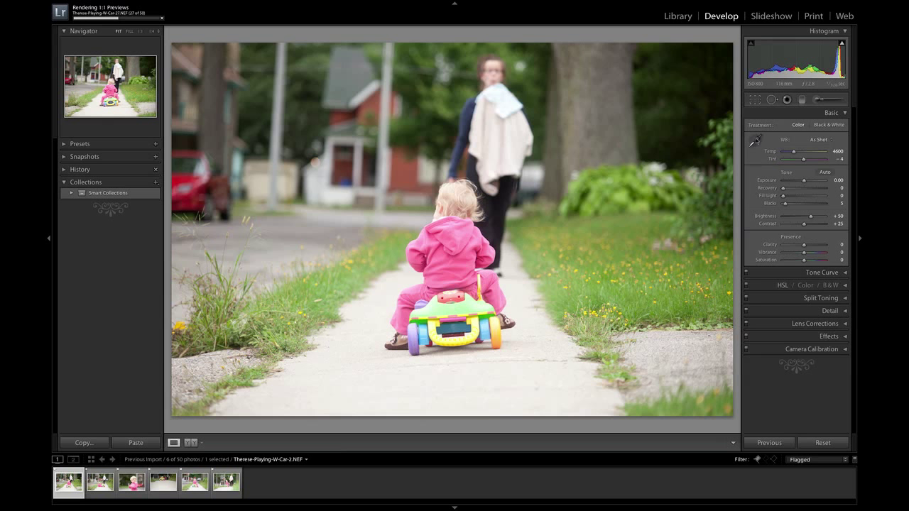
{"action": "left_click", "coordinate": [840, 113]}
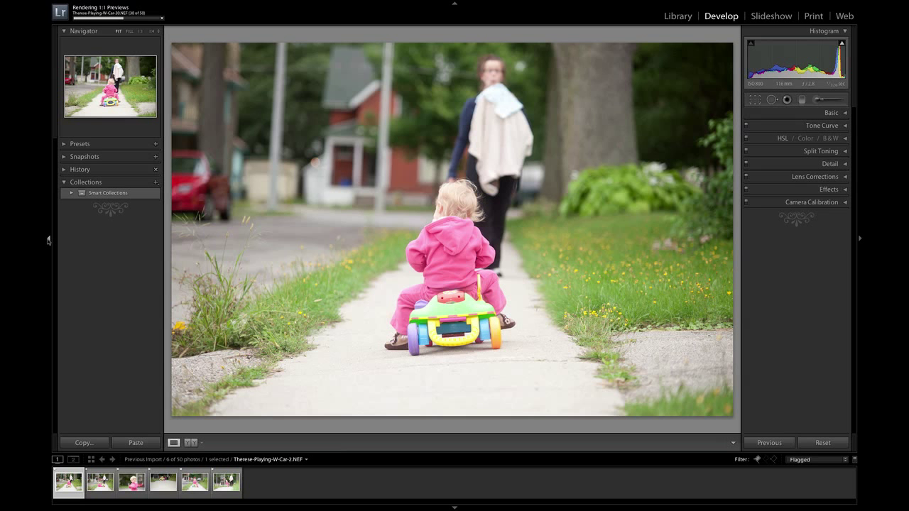
{"action": "left_click", "coordinate": [48, 241]}
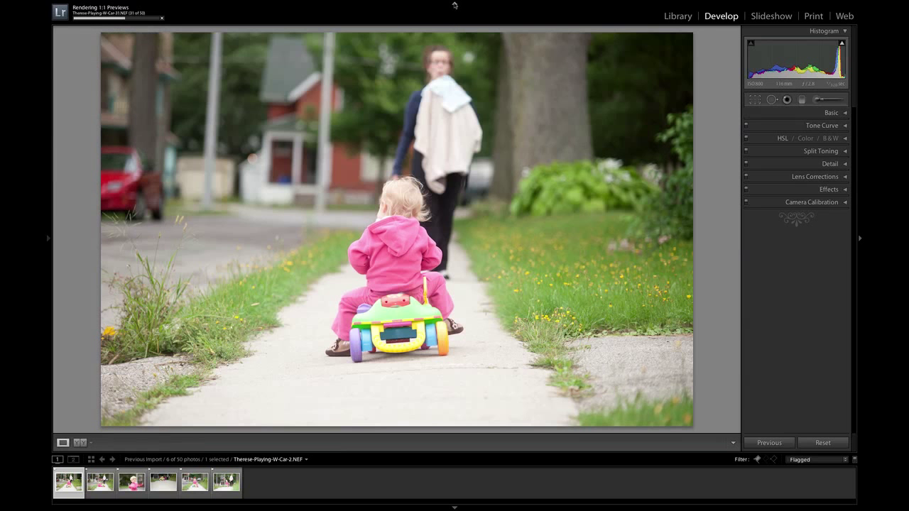
{"action": "left_click", "coordinate": [454, 4]}
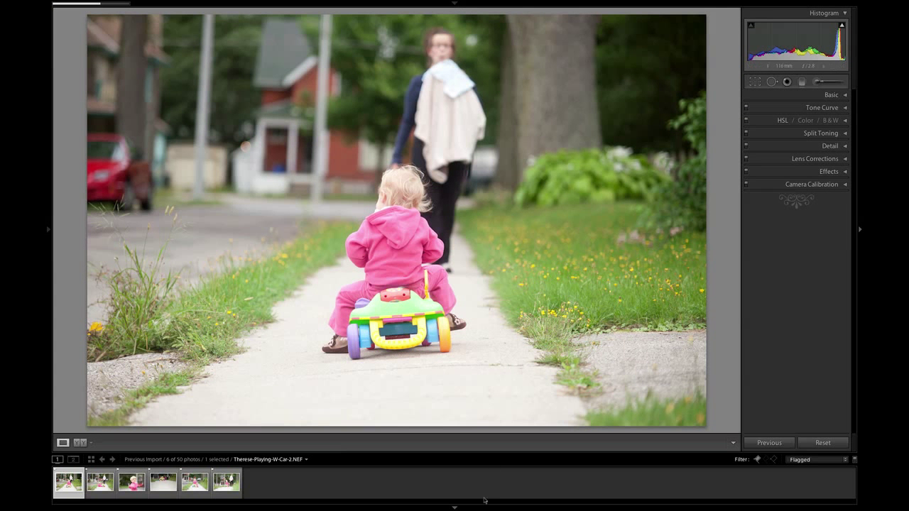
Hide the filmstrip and expand the Basic section of the develop settings.
{"action": "left_click", "coordinate": [456, 507]}
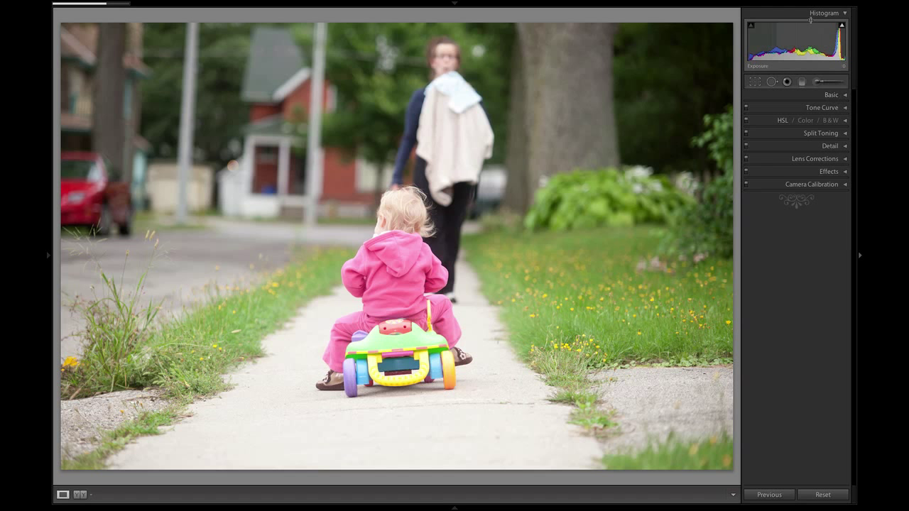
{"action": "left_click", "coordinate": [836, 97]}
{"action": "left_click", "coordinate": [835, 96]}
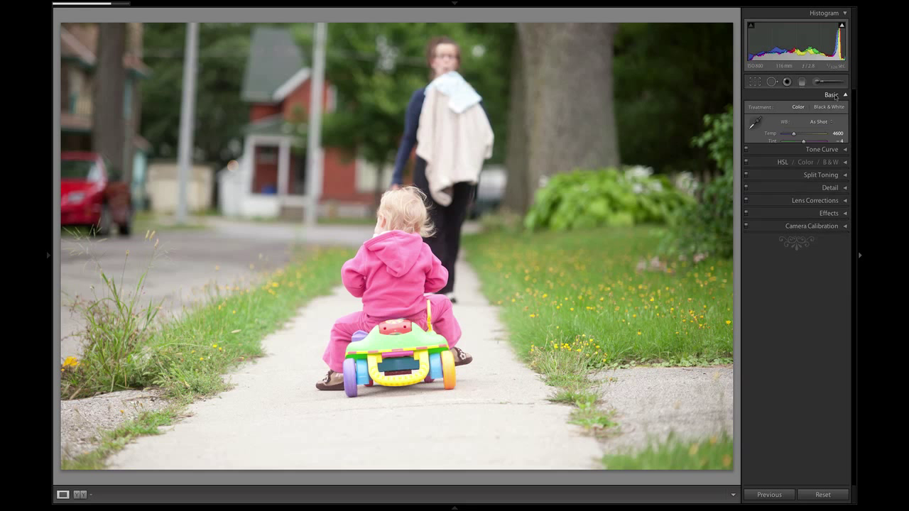
{"action": "left_click", "coordinate": [835, 96]}
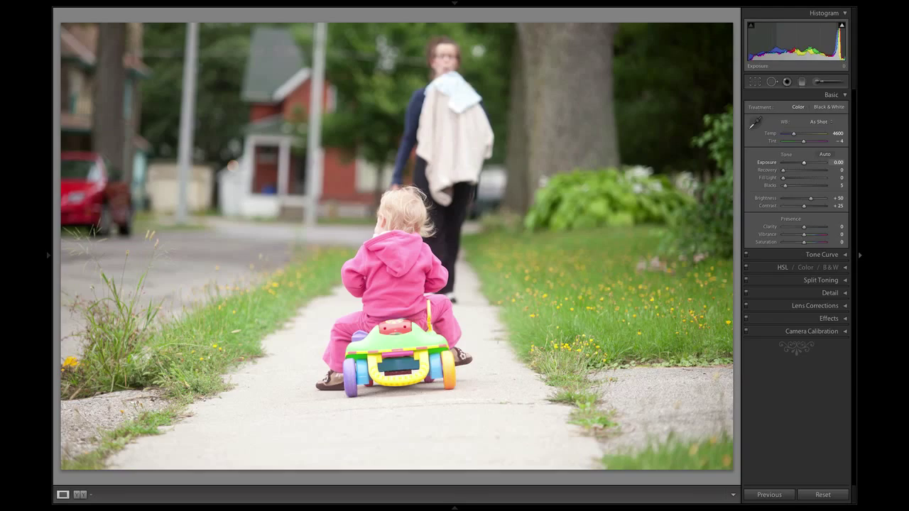
Lower the exposure to −0.70 and straighten the photo with Crop & Straighten at an angle of −2.15.
{"action": "mouse_move", "coordinate": [816, 43]}
{"action": "left_mouse_down"}
{"action": "mouse_move", "coordinate": [796, 43]}
{"action": "mouse_move", "coordinate": [825, 43]}
{"action": "mouse_move", "coordinate": [799, 42]}
{"action": "left_mouse_up"}
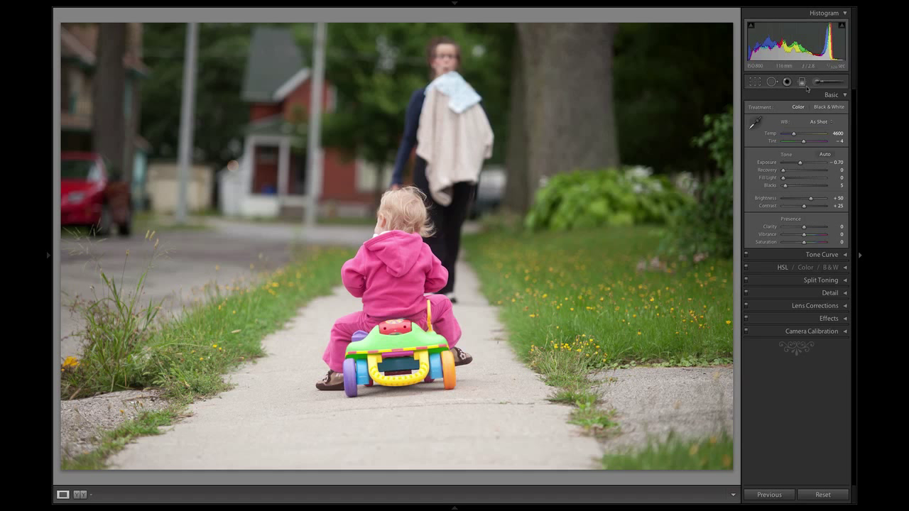
{"action": "left_click", "coordinate": [755, 82]}
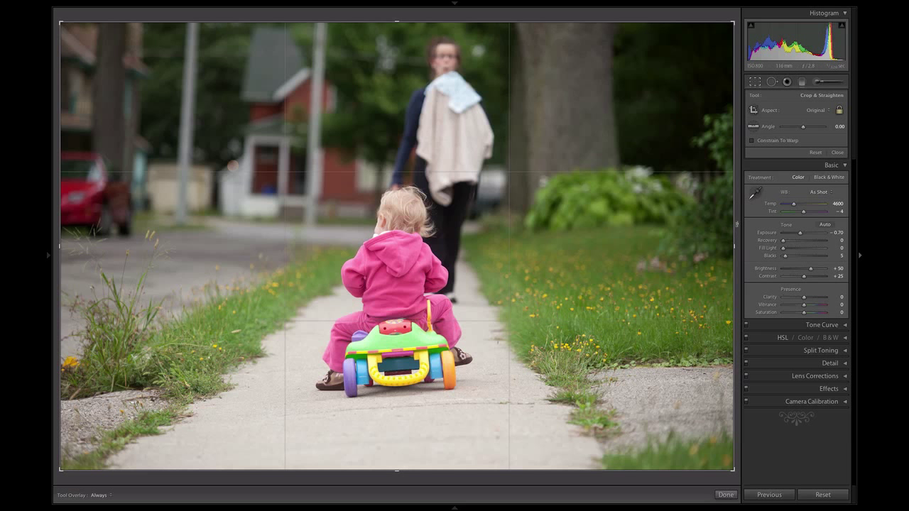
{"action": "left_click_drag", "start_coordinate": [737, 226], "coordinate": [738, 227]}
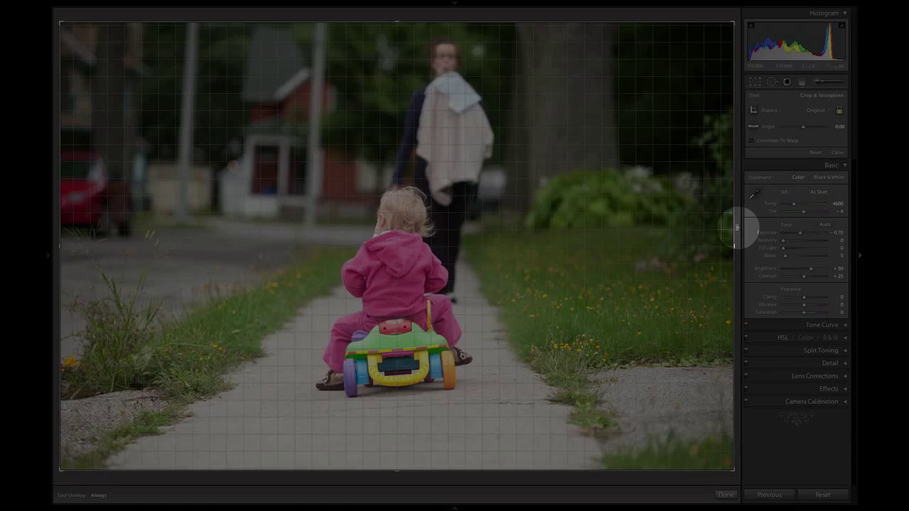
{"action": "mouse_move", "coordinate": [737, 227]}
{"action": "left_mouse_down"}
{"action": "mouse_move", "coordinate": [728, 189]}
{"action": "mouse_move", "coordinate": [733, 213]}
{"action": "left_mouse_up"}
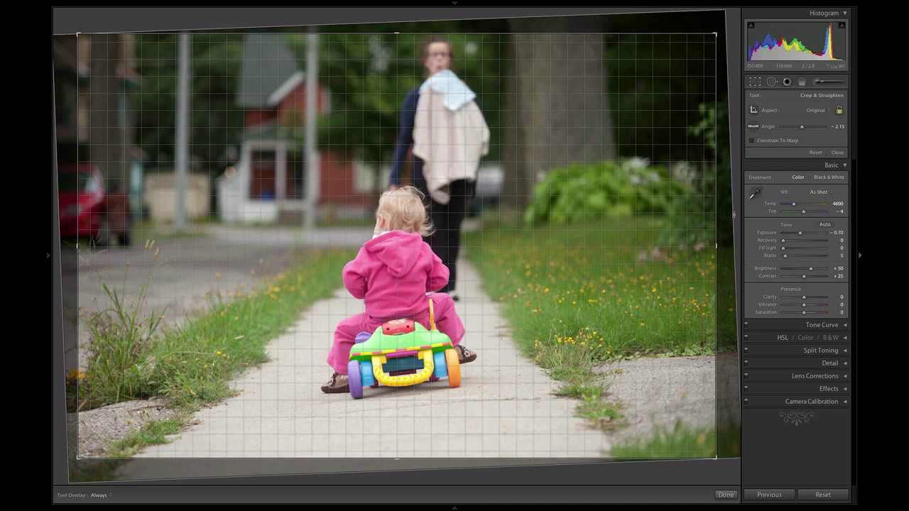
{"action": "left_click_drag", "start_coordinate": [734, 213], "coordinate": [734, 214]}
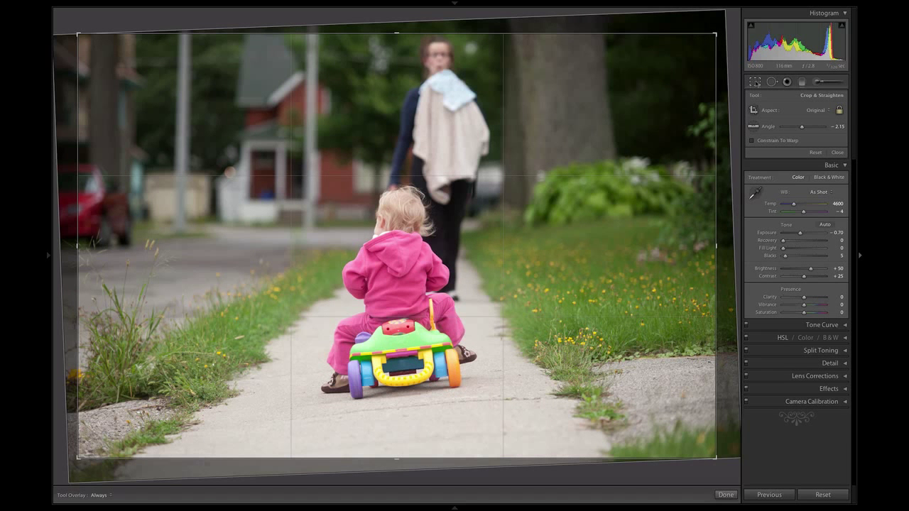
{"action": "left_click", "coordinate": [754, 82]}
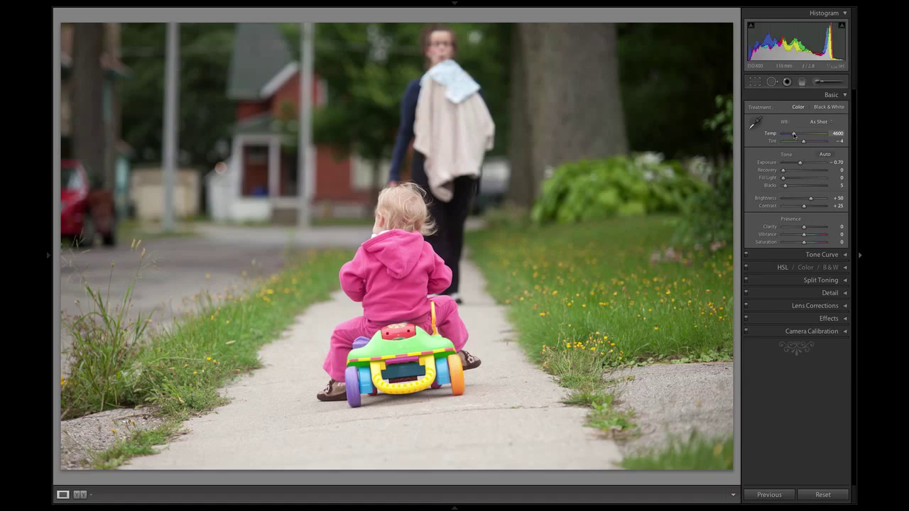
Warm the color temperature to 5163 and try out the tone adjustments, restoring each tone value to its default.
{"action": "left_click_drag", "start_coordinate": [794, 135], "coordinate": [816, 137]}
{"action": "left_click_drag", "start_coordinate": [794, 135], "coordinate": [797, 135]}
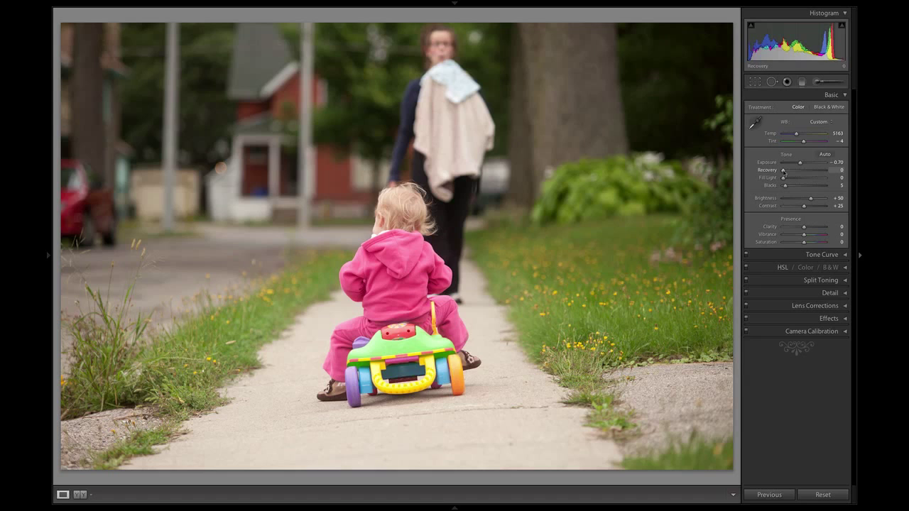
{"action": "left_click_drag", "start_coordinate": [784, 173], "coordinate": [806, 190]}
{"action": "double_click", "coordinate": [807, 187]}
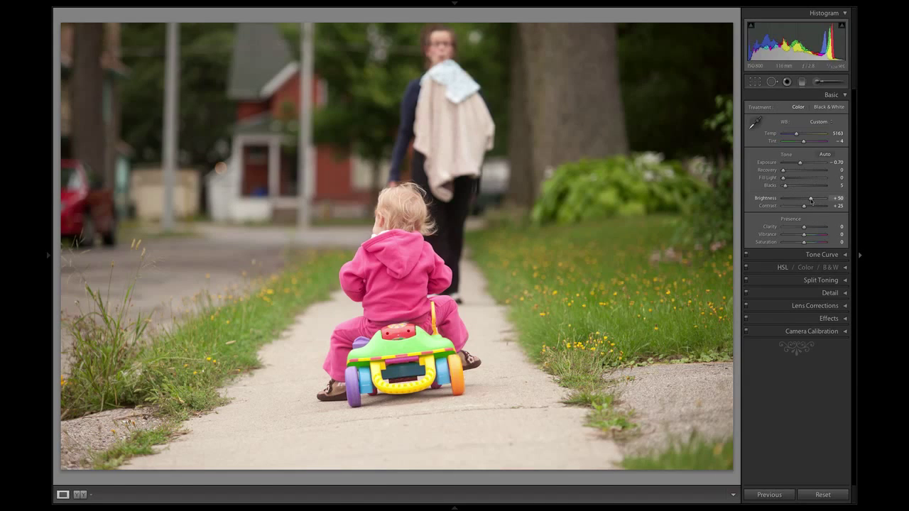
{"action": "mouse_move", "coordinate": [810, 201]}
{"action": "left_mouse_down"}
{"action": "mouse_move", "coordinate": [825, 202]}
{"action": "mouse_move", "coordinate": [793, 206]}
{"action": "mouse_move", "coordinate": [813, 207]}
{"action": "mouse_move", "coordinate": [801, 189]}
{"action": "mouse_move", "coordinate": [789, 188]}
{"action": "mouse_move", "coordinate": [799, 188]}
{"action": "left_mouse_up"}
{"action": "double_click", "coordinate": [805, 200]}
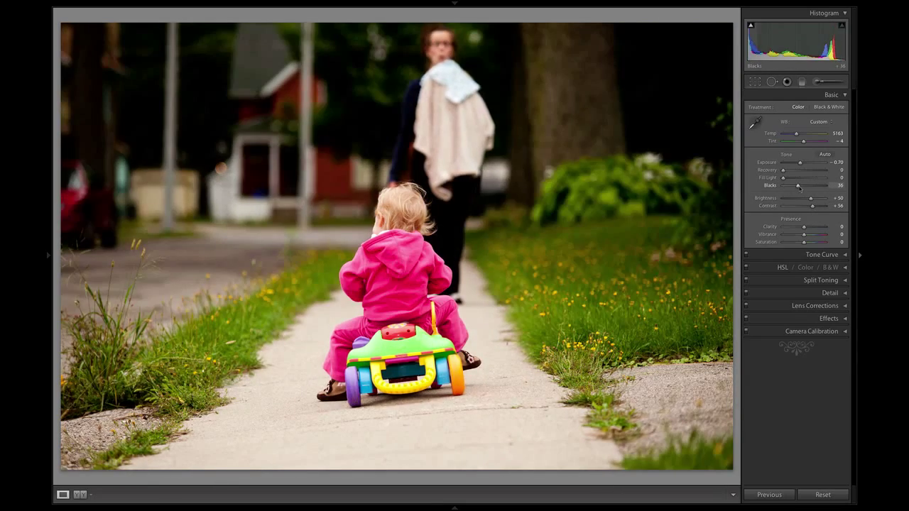
{"action": "double_click", "coordinate": [799, 186]}
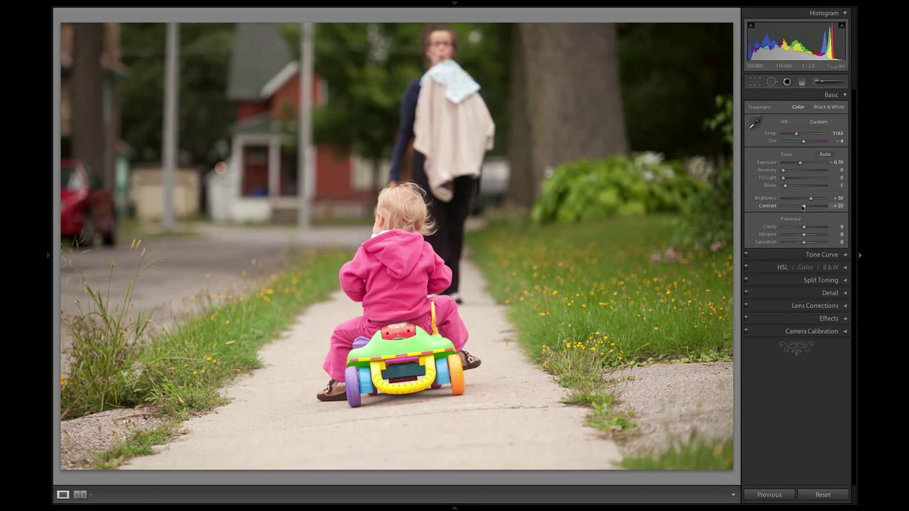
Try extreme white balance and tone values, including Exposure −4.00 and Temp 43878, and reset all the photo's develop settings.
{"action": "left_click_drag", "start_coordinate": [805, 208], "coordinate": [779, 164]}
{"action": "left_click_drag", "start_coordinate": [796, 135], "coordinate": [821, 142]}
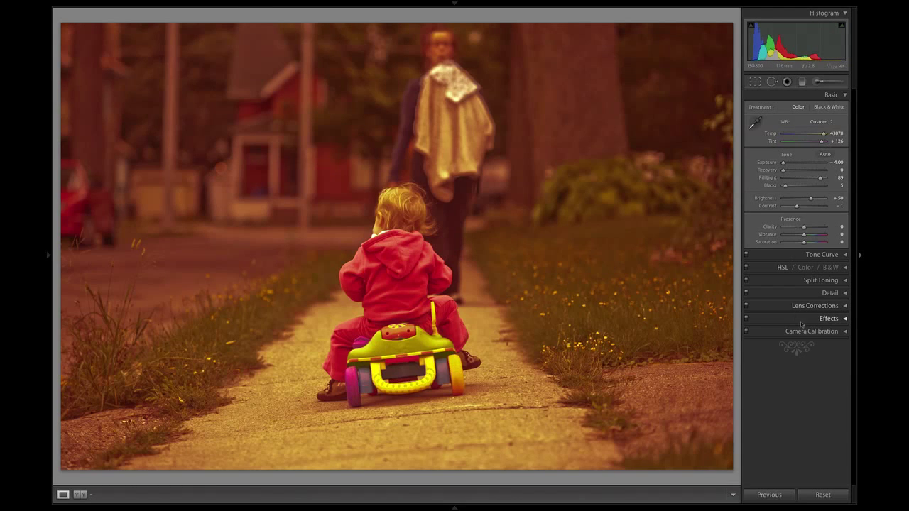
{"action": "left_click", "coordinate": [822, 495]}
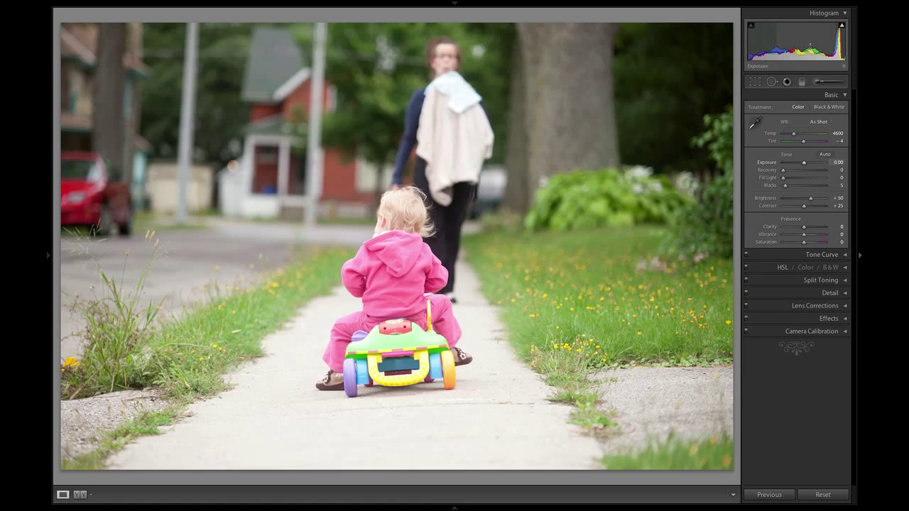
Lower the exposure to −0.62 and rotate the crop counter-clockwise to straighten the photo.
{"action": "left_click_drag", "start_coordinate": [809, 47], "coordinate": [801, 48]}
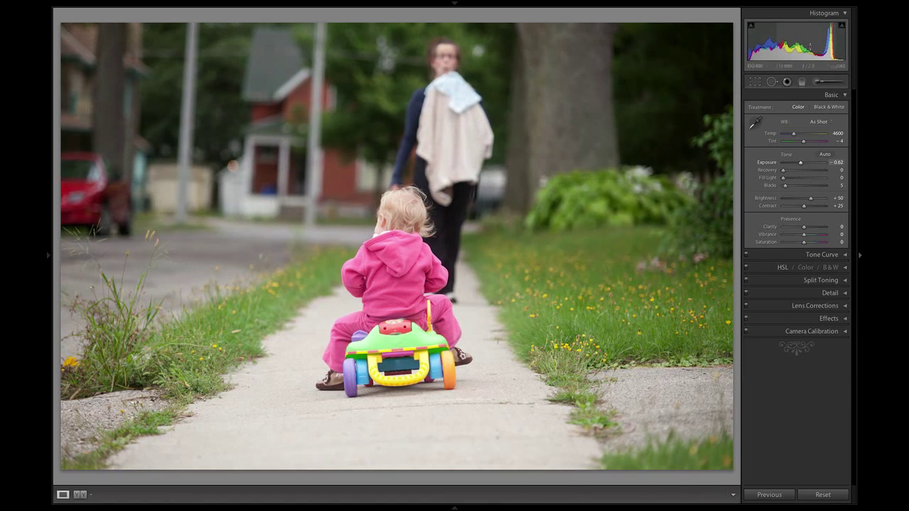
{"action": "left_click", "coordinate": [755, 82]}
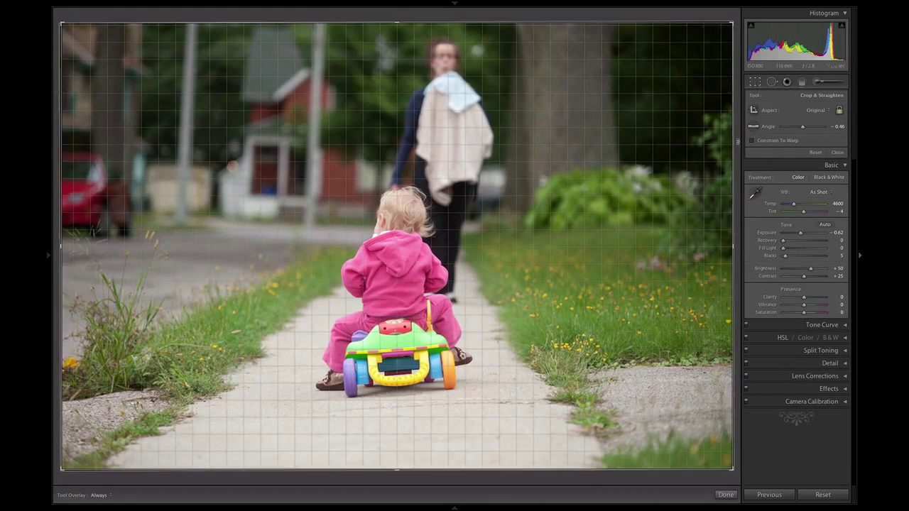
{"action": "left_click_drag", "start_coordinate": [738, 141], "coordinate": [738, 128]}
{"action": "key", "text": "Return"}
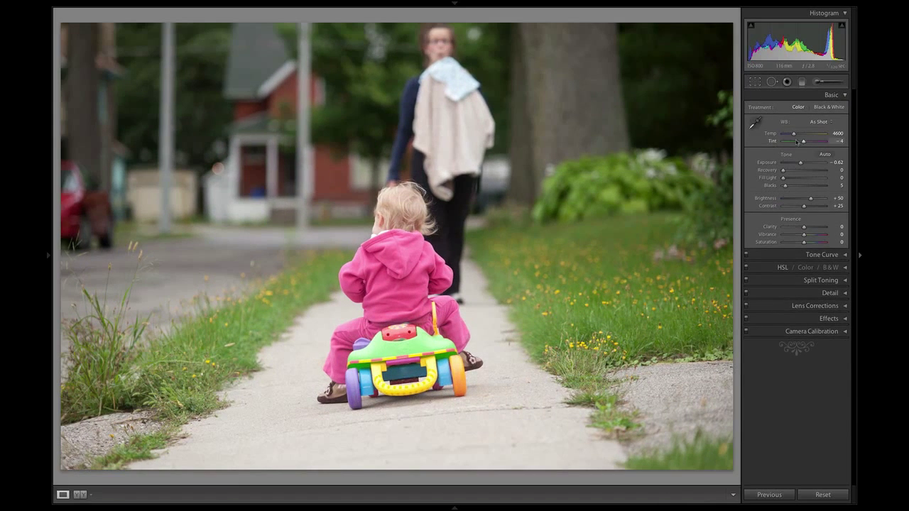
Warm the color temperature to 4959, compare strongly negative and positive Clarity, and set Clarity to +33.
{"action": "left_click_drag", "start_coordinate": [794, 135], "coordinate": [796, 136]}
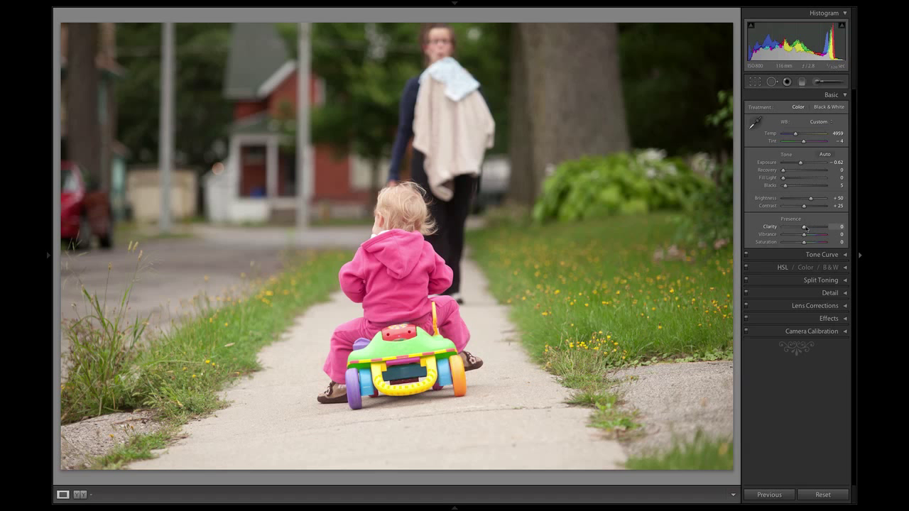
{"action": "left_click_drag", "start_coordinate": [804, 228], "coordinate": [688, 252]}
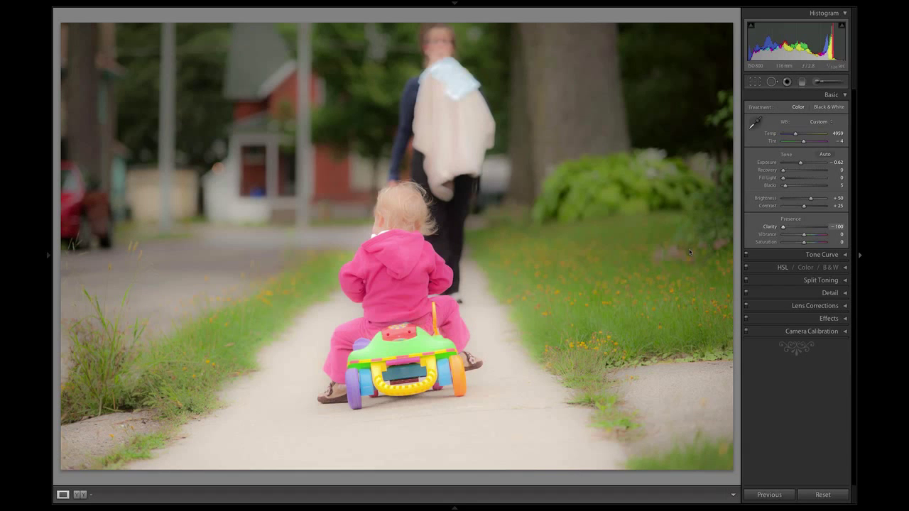
{"action": "left_click_drag", "start_coordinate": [711, 251], "coordinate": [815, 235]}
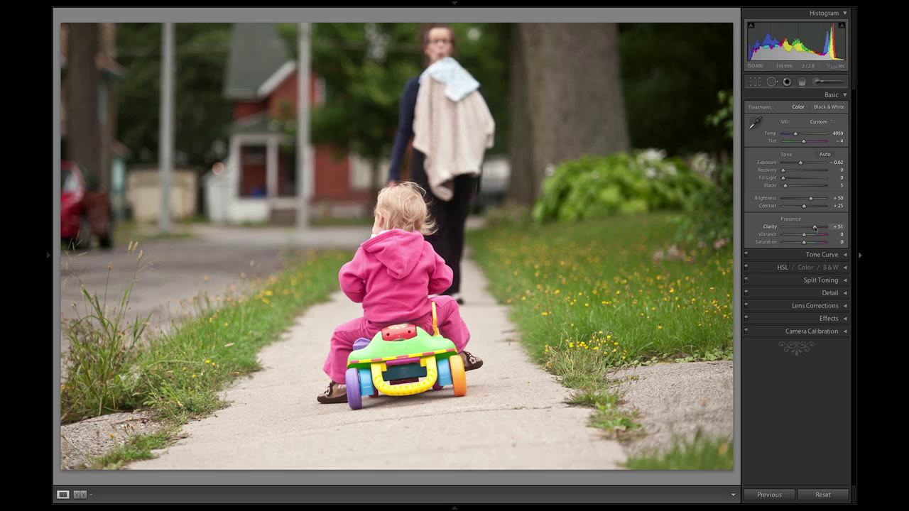
{"action": "mouse_move", "coordinate": [807, 227]}
{"action": "left_mouse_down"}
{"action": "mouse_move", "coordinate": [817, 227]}
{"action": "mouse_move", "coordinate": [809, 234]}
{"action": "left_mouse_up"}
Set Vibrance to +20 and try out Saturation, leaving it at 0.
{"action": "left_click_drag", "start_coordinate": [805, 239], "coordinate": [817, 239]}
{"action": "mouse_move", "coordinate": [793, 238]}
{"action": "left_mouse_down"}
{"action": "mouse_move", "coordinate": [783, 239]}
{"action": "mouse_move", "coordinate": [809, 240]}
{"action": "left_mouse_up"}
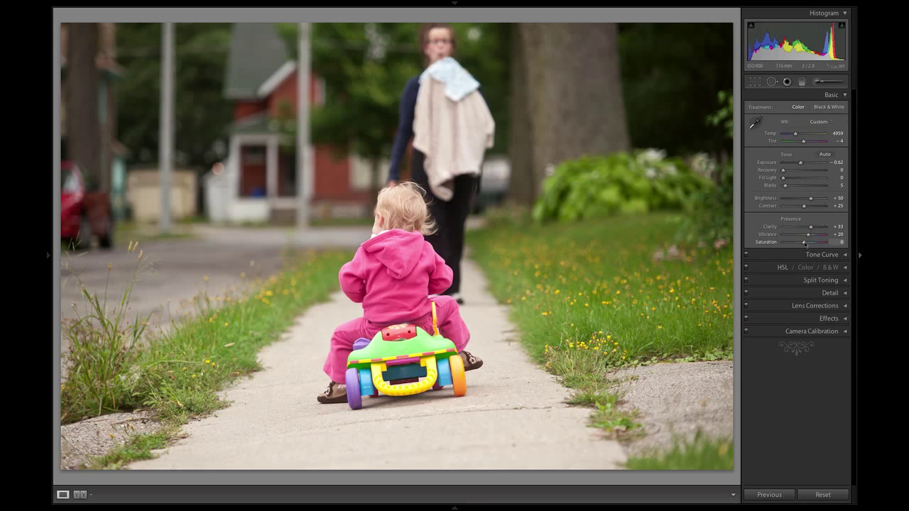
{"action": "mouse_move", "coordinate": [807, 243]}
{"action": "left_mouse_down"}
{"action": "mouse_move", "coordinate": [818, 243]}
{"action": "mouse_move", "coordinate": [793, 245]}
{"action": "mouse_move", "coordinate": [812, 244]}
{"action": "left_mouse_up"}
Reset all the photo's develop settings and undo the reset to restore the edits.
{"action": "left_click", "coordinate": [821, 495]}
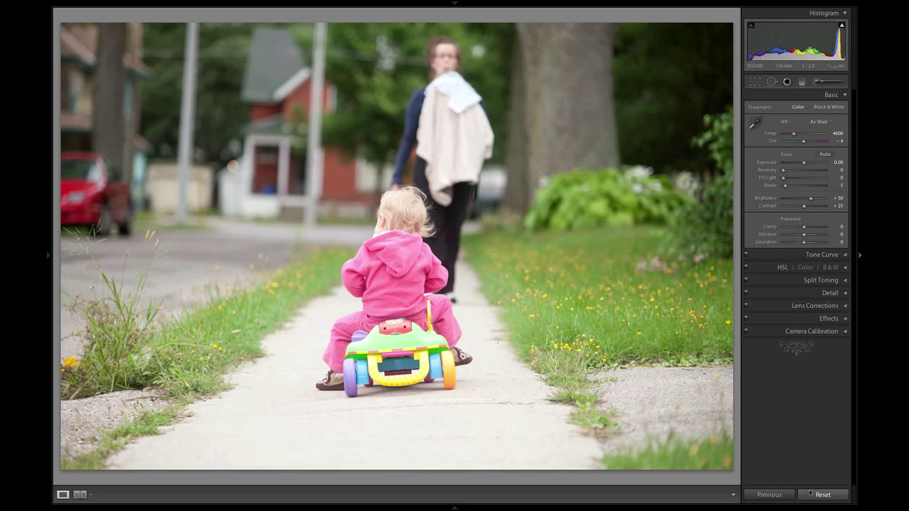
{"action": "mouse_move", "coordinate": [152, 2]}
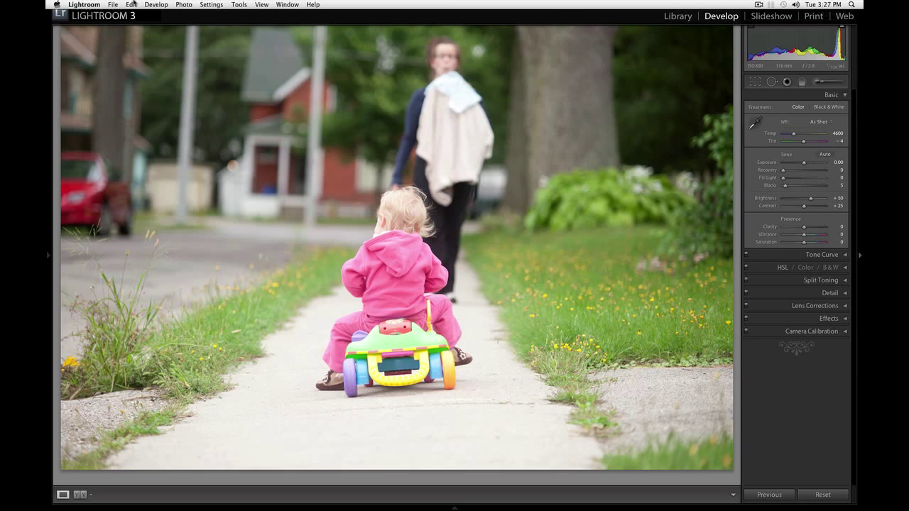
{"action": "left_click", "coordinate": [132, 3]}
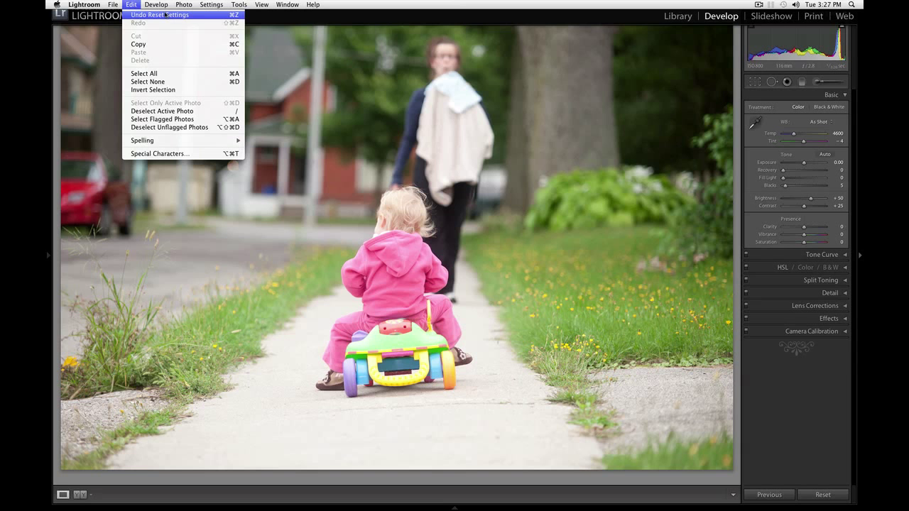
{"action": "left_click", "coordinate": [161, 15]}
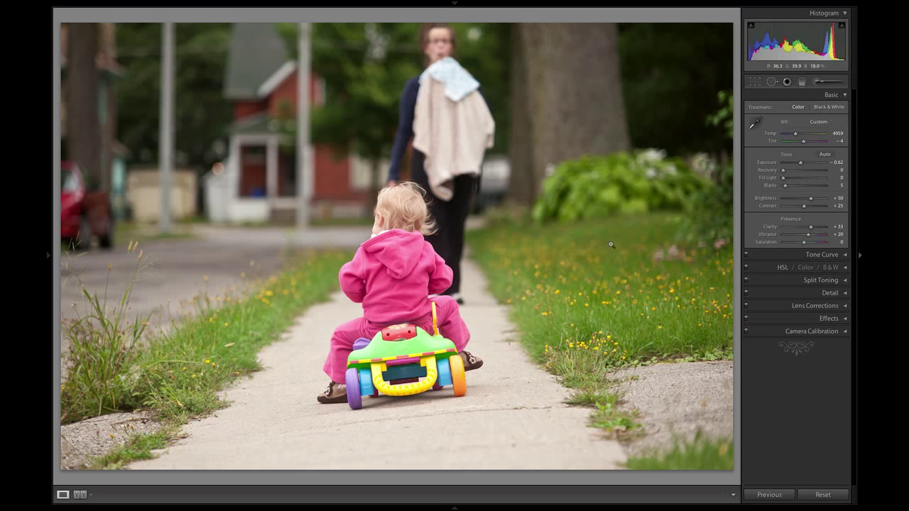
Show the filmstrip, go to the next flagged photo of the girl on the ground beside the toy car, and lower its exposure to −0.66.
{"action": "mouse_move", "coordinate": [455, 509]}
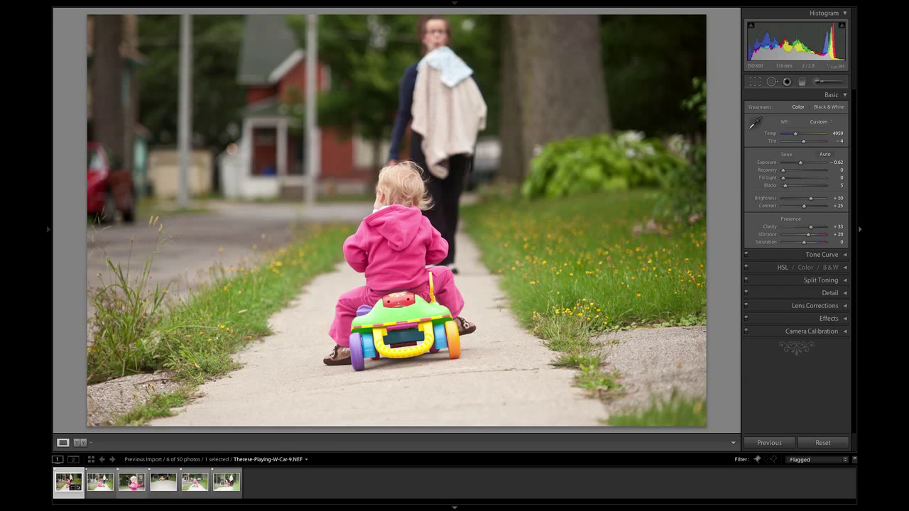
{"action": "key", "text": "Right"}
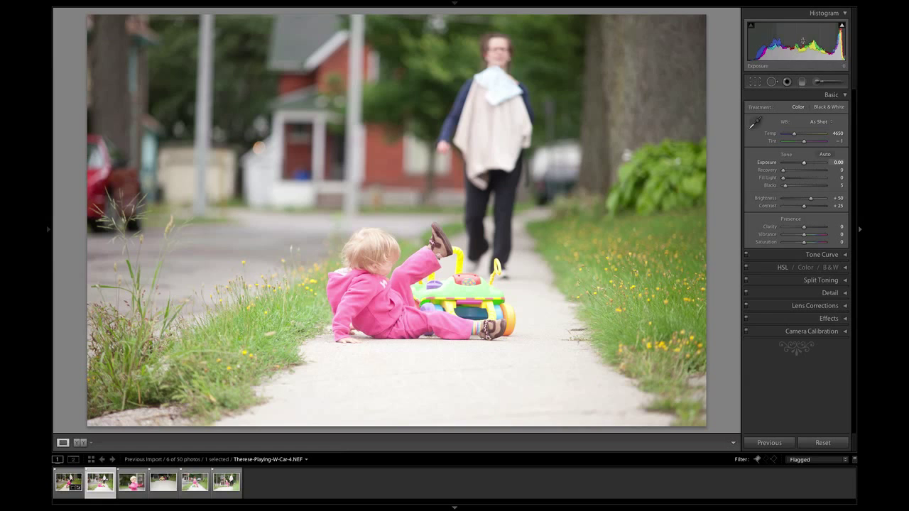
{"action": "left_click_drag", "start_coordinate": [802, 41], "coordinate": [785, 40]}
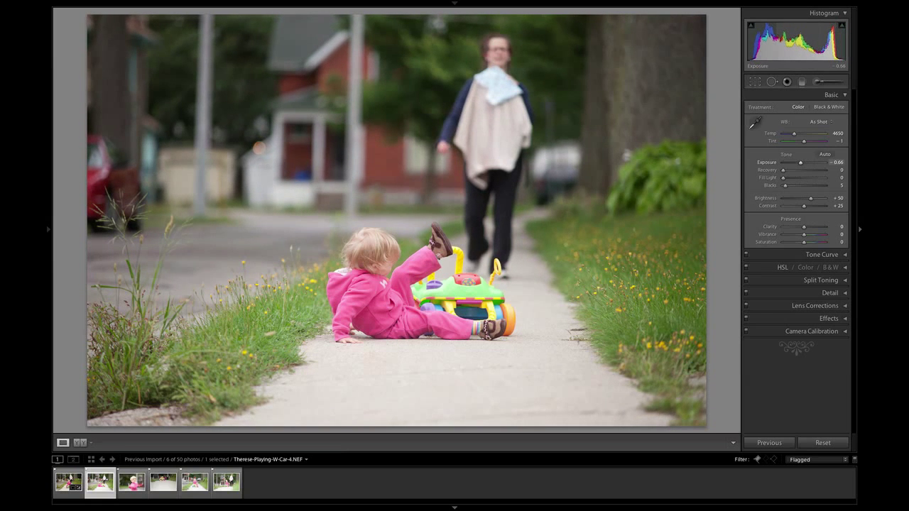
Straighten the photo at an angle of −0.77 and crop in its left side at the original aspect ratio.
{"action": "left_click", "coordinate": [754, 82]}
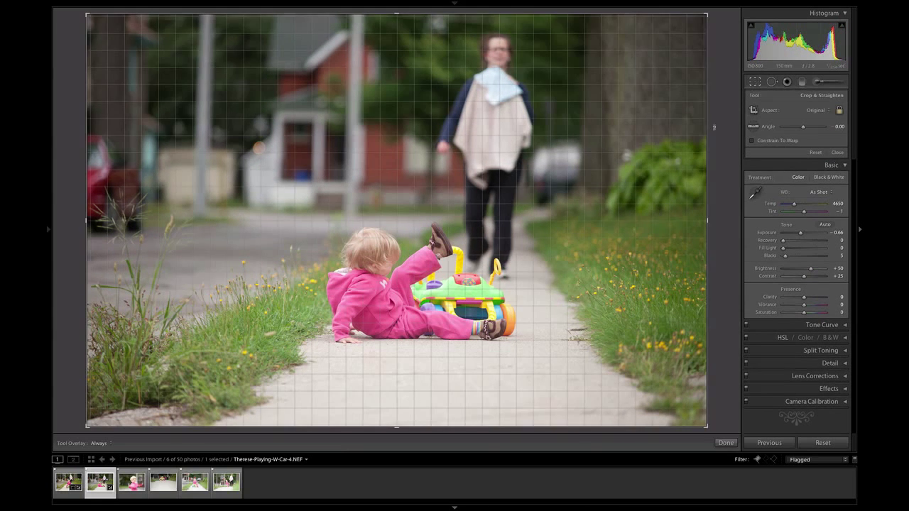
{"action": "left_click_drag", "start_coordinate": [713, 127], "coordinate": [707, 115]}
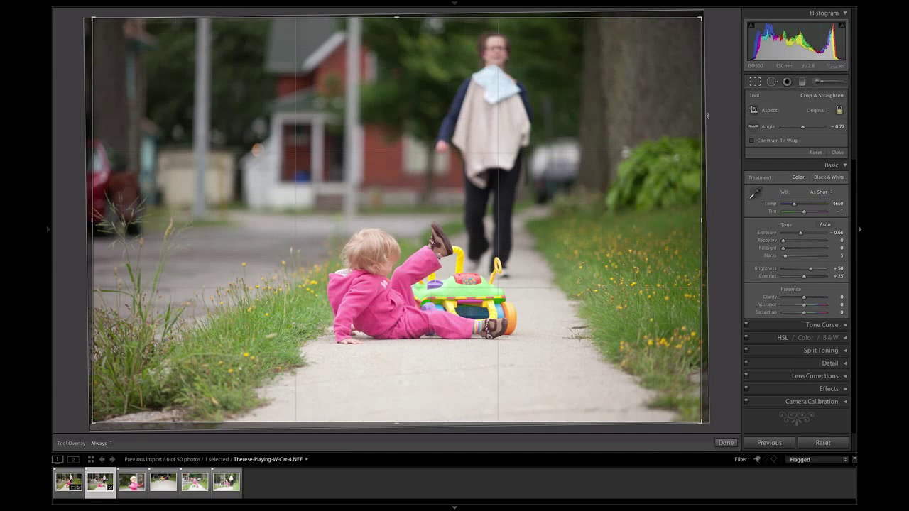
{"action": "left_click_drag", "start_coordinate": [92, 222], "coordinate": [144, 226]}
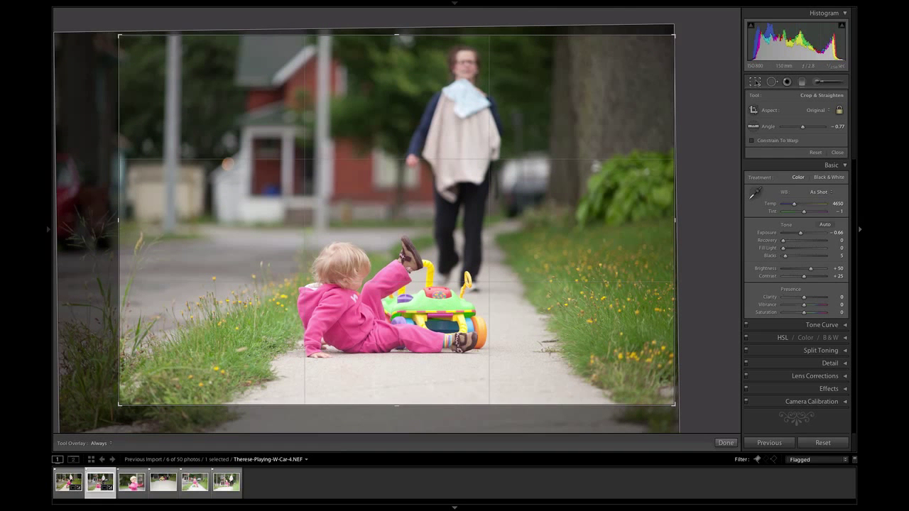
{"action": "key", "text": "Return"}
Set the fallen-girl photo's Temp to 5061, Vibrance to +18, Saturation to −4 and Contrast to +54.
{"action": "left_click_drag", "start_coordinate": [794, 135], "coordinate": [796, 134]}
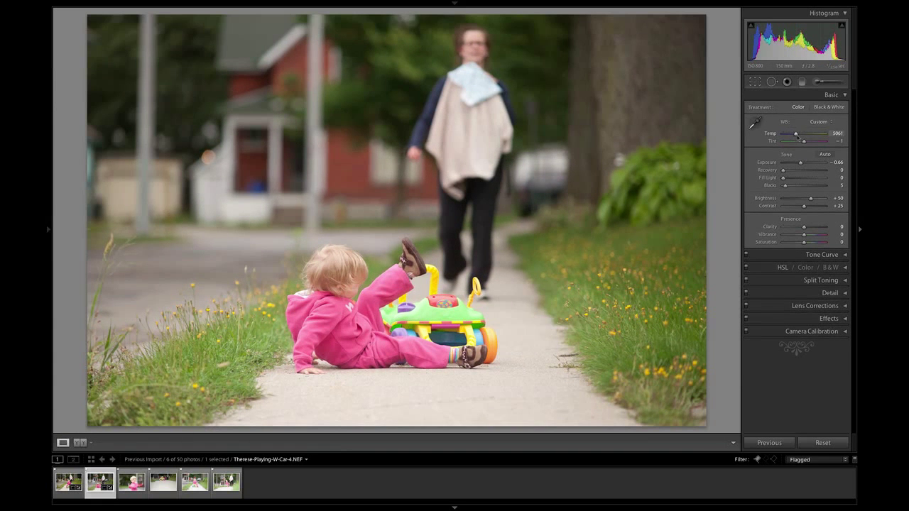
{"action": "left_click_drag", "start_coordinate": [805, 239], "coordinate": [802, 243]}
{"action": "left_click_drag", "start_coordinate": [804, 207], "coordinate": [812, 208]}
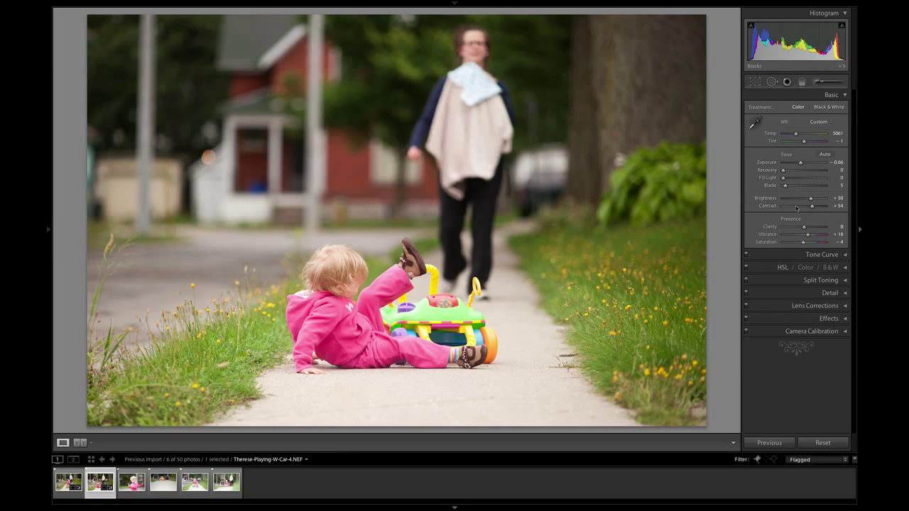
Go to the flagged photo of the girl holding the dandelion, lower its exposure to −0.76 and crop it tighter at the original aspect ratio.
{"action": "left_click", "coordinate": [132, 482]}
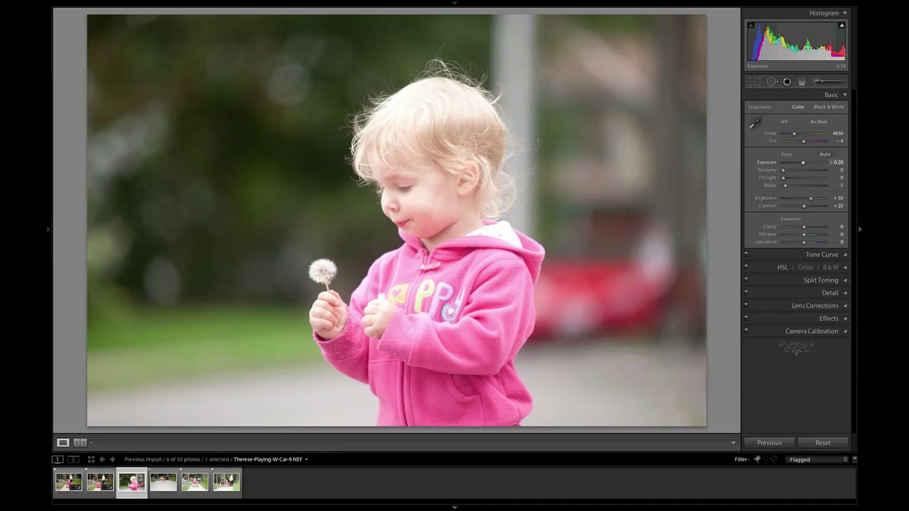
{"action": "left_click_drag", "start_coordinate": [804, 54], "coordinate": [785, 53]}
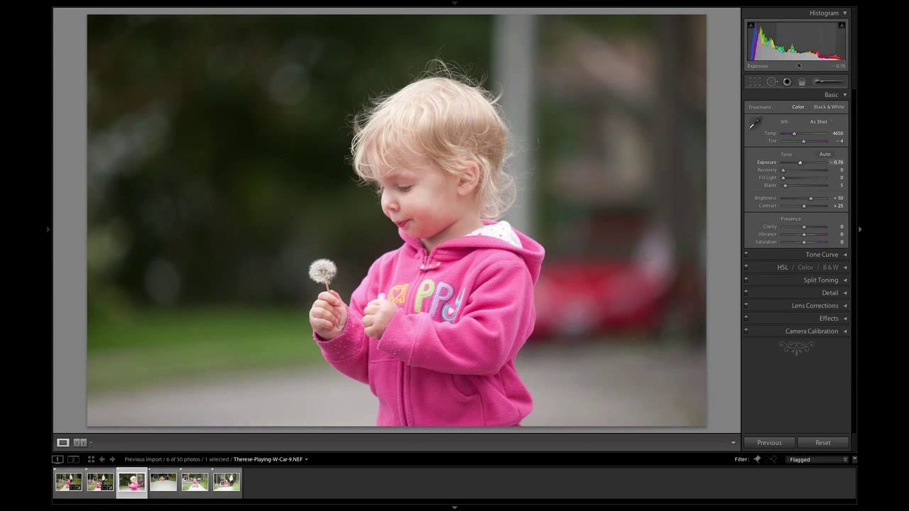
{"action": "left_click", "coordinate": [754, 81]}
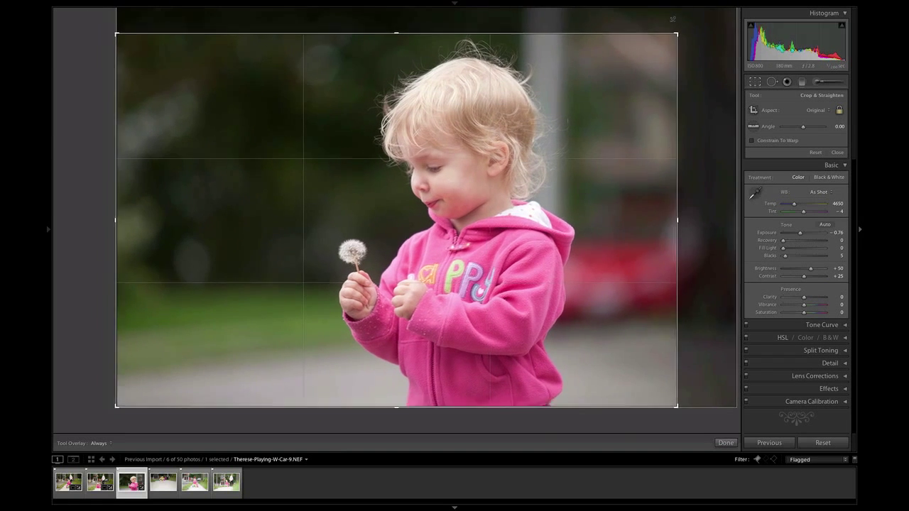
{"action": "left_click_drag", "start_coordinate": [672, 19], "coordinate": [650, 30]}
{"action": "left_click_drag", "start_coordinate": [560, 197], "coordinate": [560, 232]}
{"action": "left_click", "coordinate": [754, 82]}
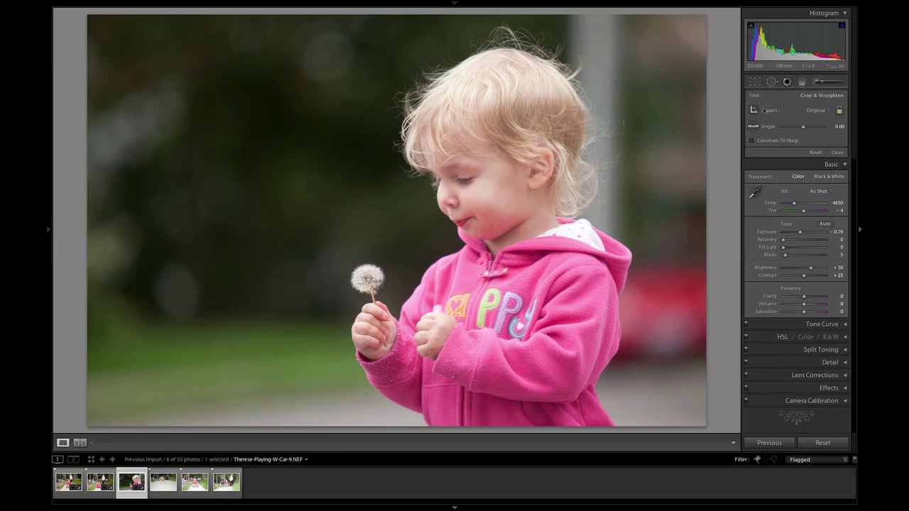
Set the dandelion photo's Temp to 5163, Vibrance to +16 and Saturation to −10.
{"action": "left_click_drag", "start_coordinate": [794, 134], "coordinate": [797, 134]}
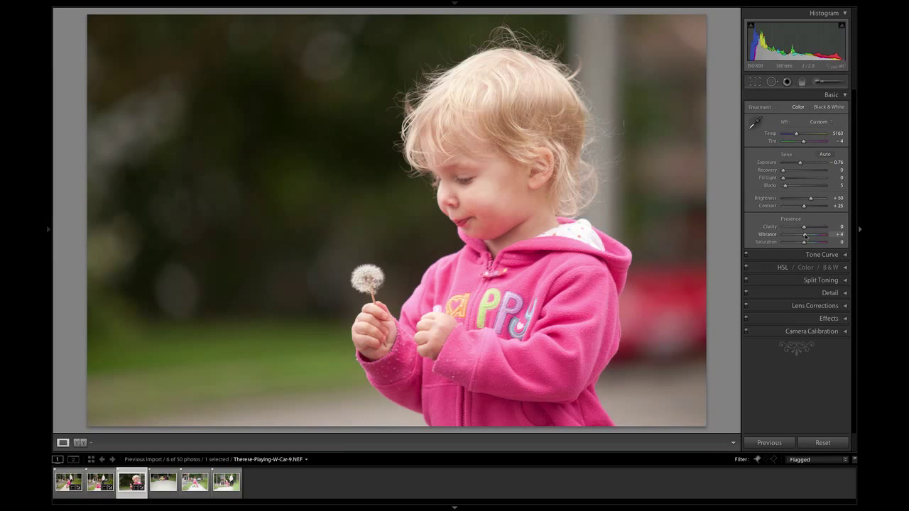
{"action": "left_click_drag", "start_coordinate": [804, 236], "coordinate": [803, 243]}
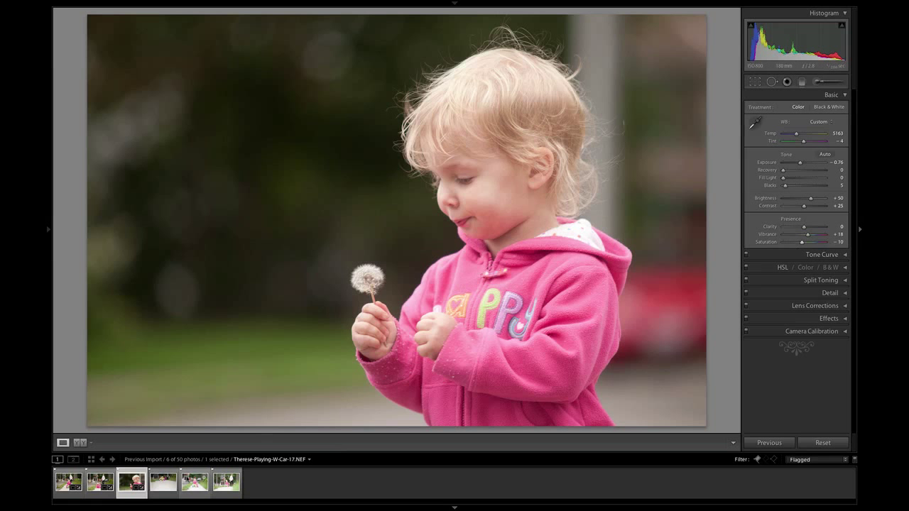
Go to the flagged toy-car photo and crop it tighter at the original aspect ratio, placing the car toward the left of the frame.
{"action": "left_click", "coordinate": [155, 487]}
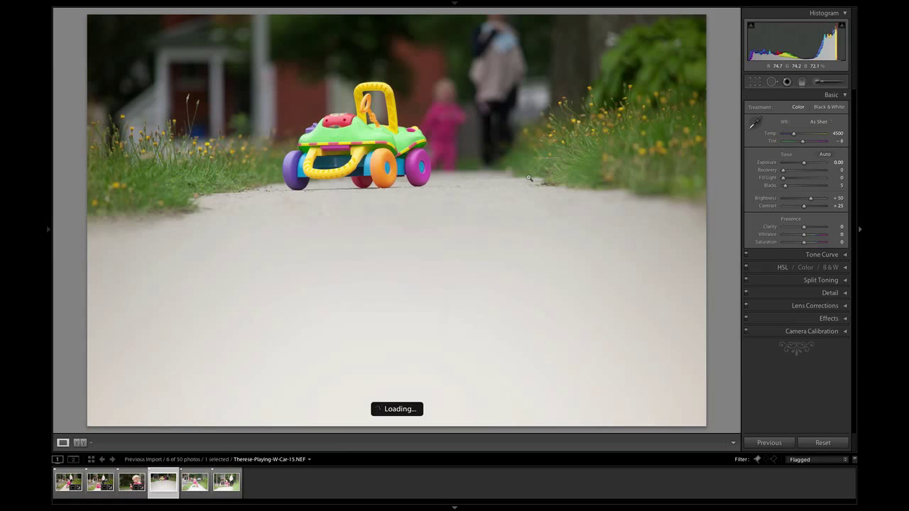
{"action": "key", "text": "r"}
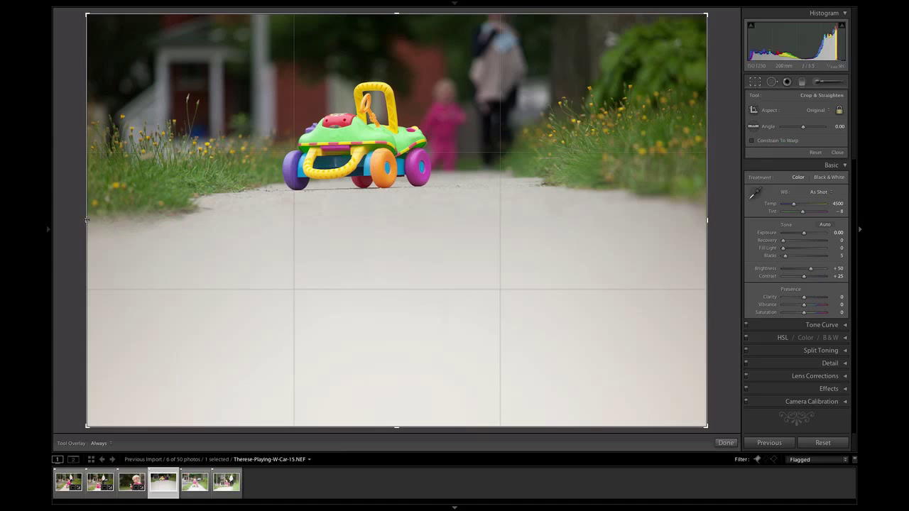
{"action": "left_click_drag", "start_coordinate": [87, 220], "coordinate": [173, 220]}
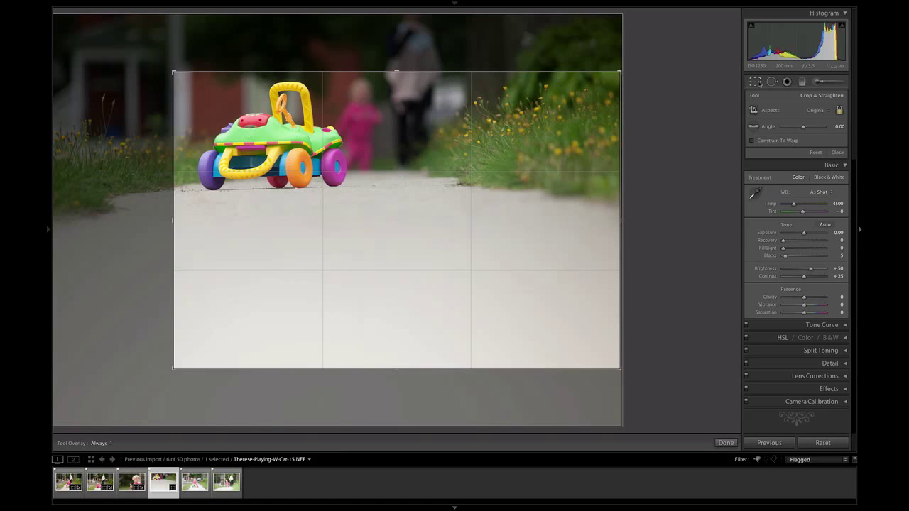
{"action": "left_click", "coordinate": [757, 82]}
{"action": "left_click", "coordinate": [756, 82]}
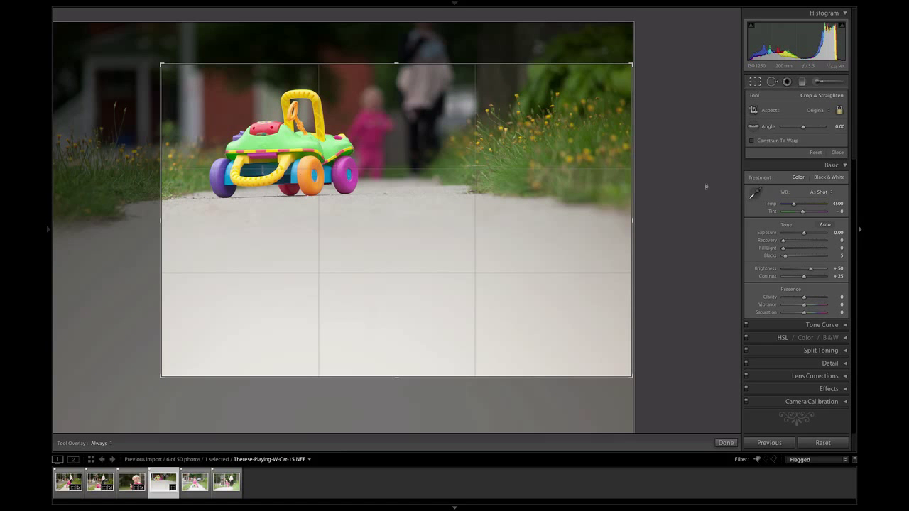
{"action": "left_click", "coordinate": [757, 83]}
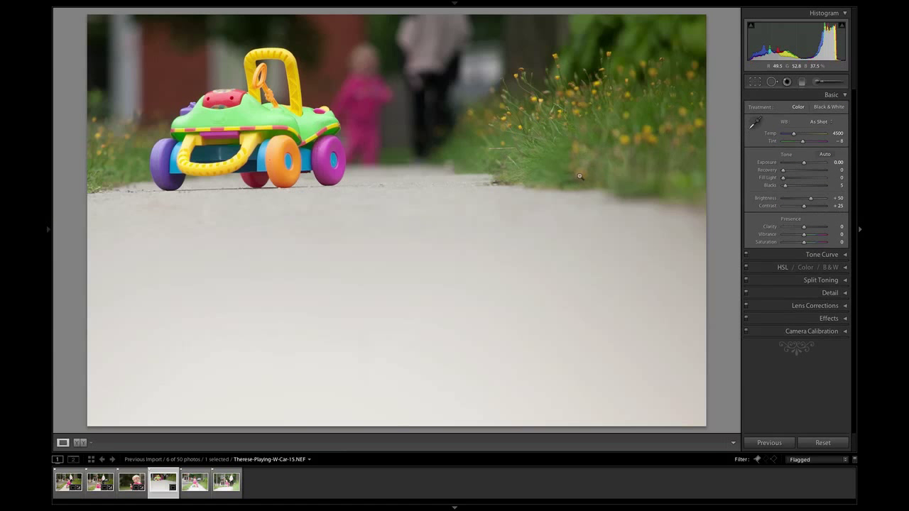
Set the toy-car photo's Exposure to −0.18, Temp to 4857 and Vibrance to +43.
{"action": "left_click_drag", "start_coordinate": [839, 162], "coordinate": [830, 162]}
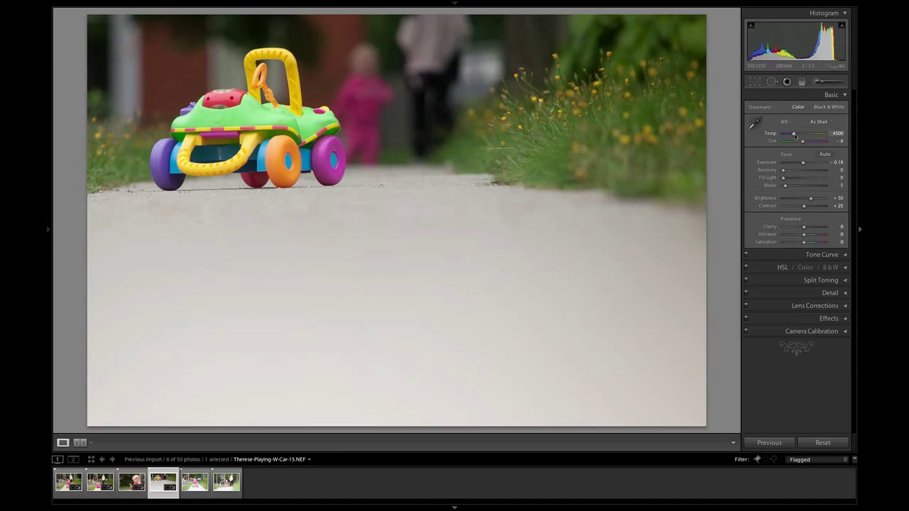
{"action": "left_click_drag", "start_coordinate": [794, 134], "coordinate": [795, 134]}
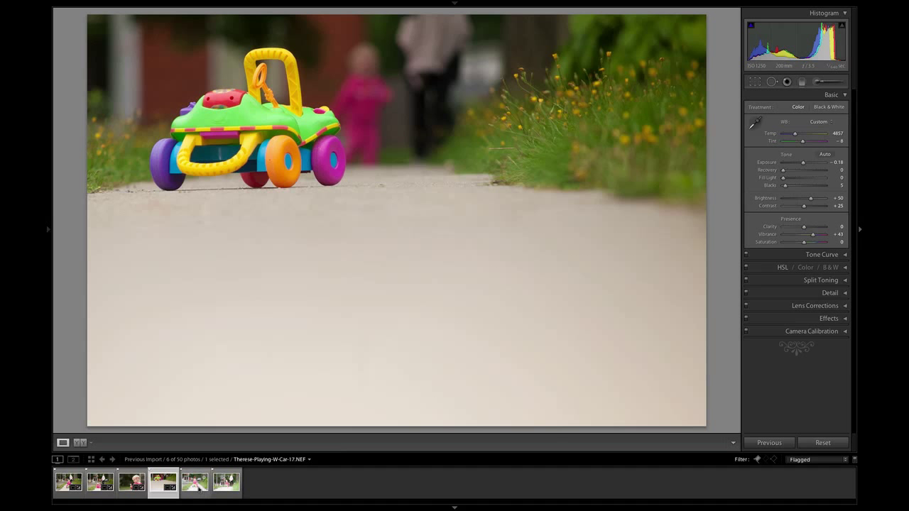
Go to the flagged photo of the girl sitting on the toy car, lower its exposure to −0.70 and straighten it at an angle of −1.33.
{"action": "left_click", "coordinate": [200, 488]}
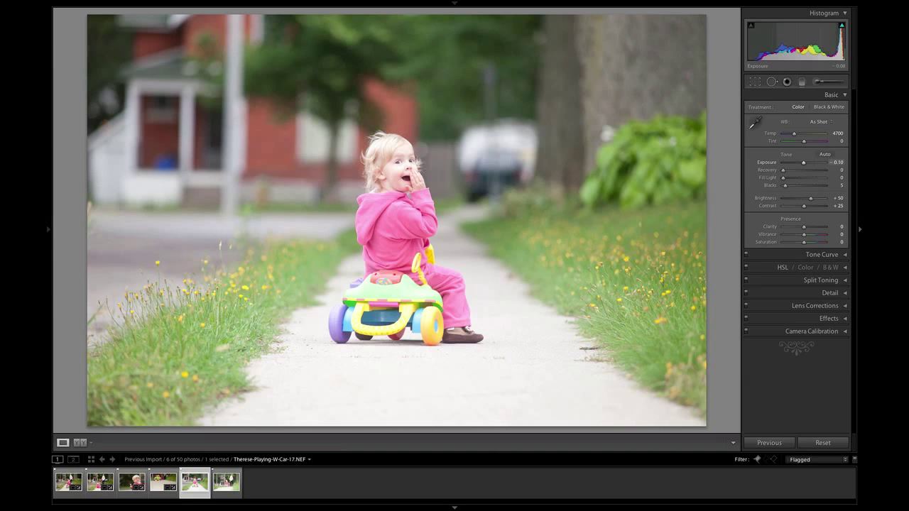
{"action": "left_click_drag", "start_coordinate": [832, 44], "coordinate": [822, 43]}
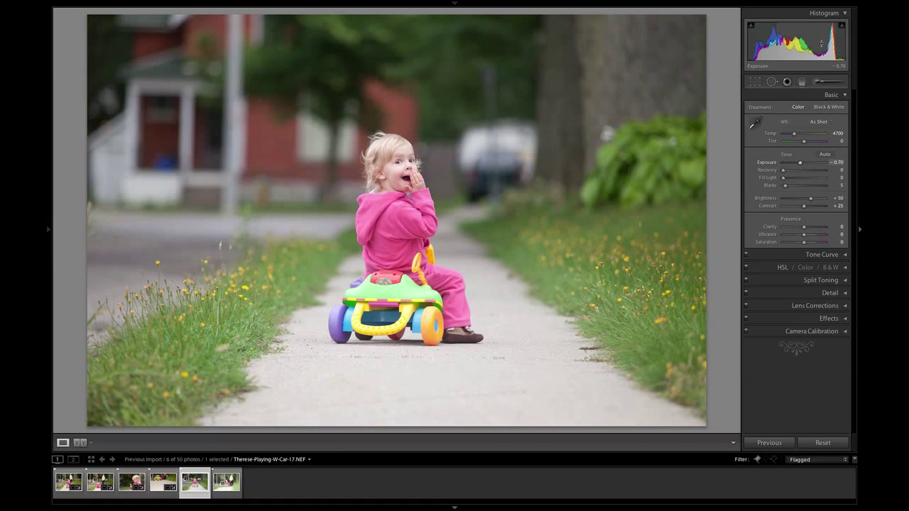
{"action": "left_click", "coordinate": [755, 83]}
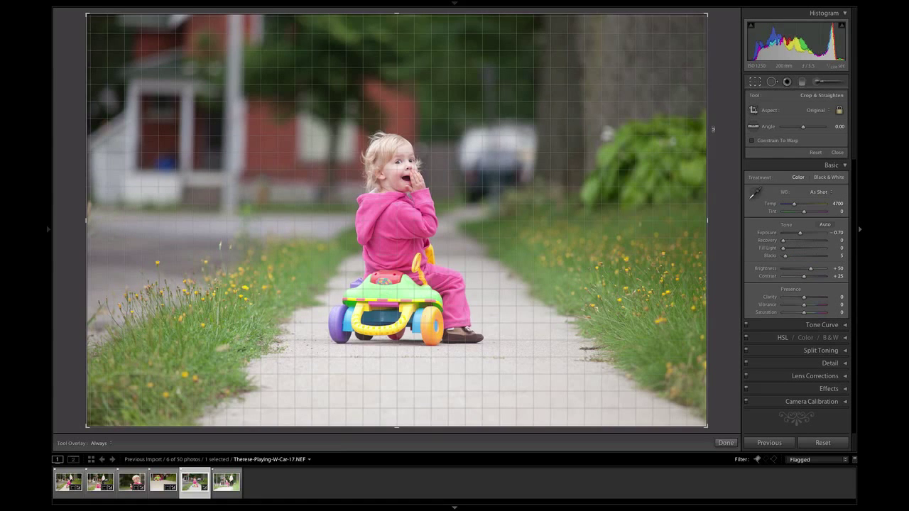
{"action": "left_click_drag", "start_coordinate": [712, 129], "coordinate": [714, 121]}
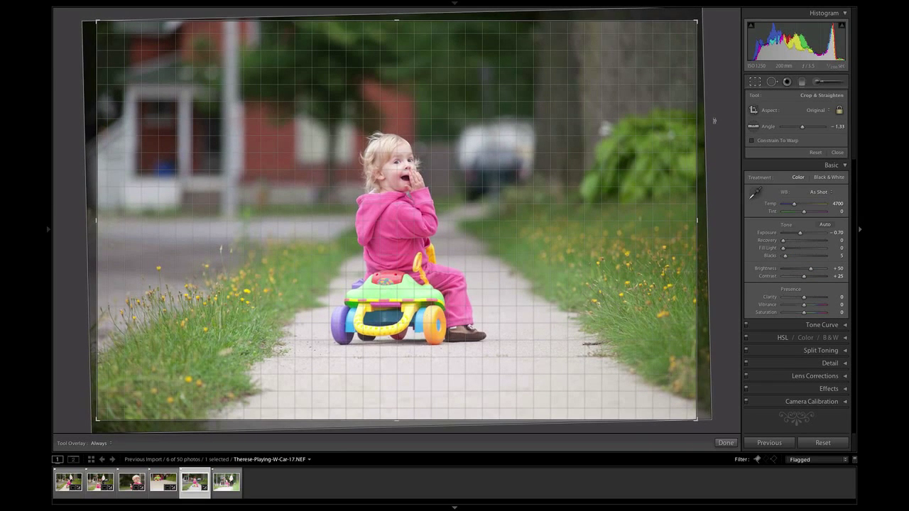
{"action": "left_click", "coordinate": [754, 83]}
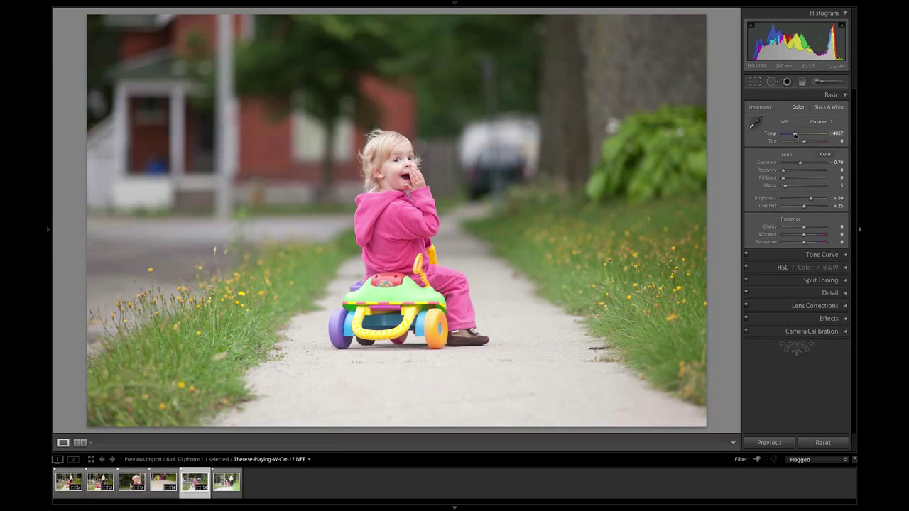
Set the sitting-girl photo's Temp to 5265, Contrast to +36, Clarity to +29, Vibrance to +14 and Saturation to −6.
{"action": "left_click_drag", "start_coordinate": [796, 135], "coordinate": [796, 136]}
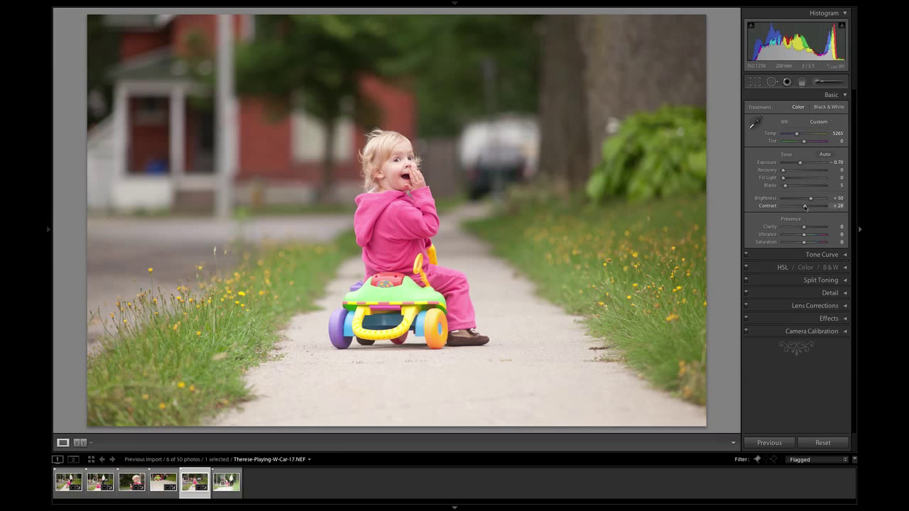
{"action": "left_click_drag", "start_coordinate": [806, 207], "coordinate": [807, 208]}
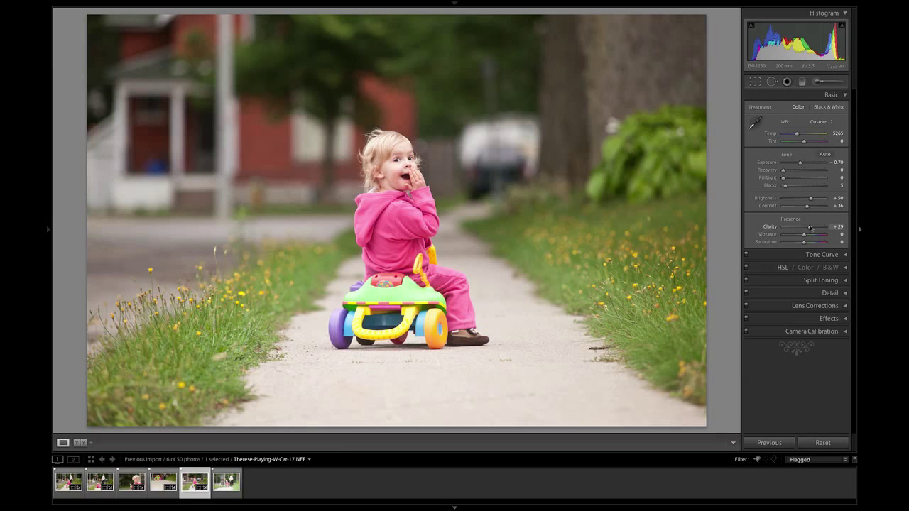
{"action": "left_click_drag", "start_coordinate": [803, 235], "coordinate": [804, 244]}
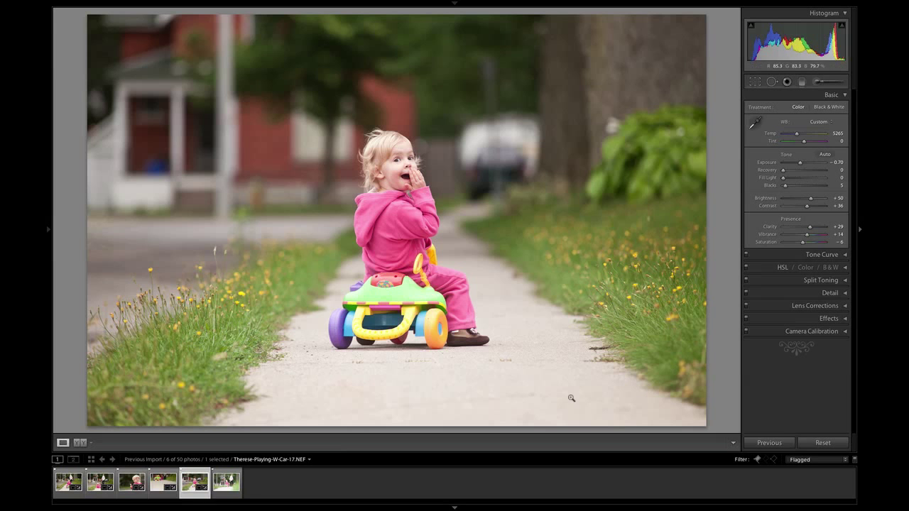
Open the last flagged photo of the girl and the standing woman, and inspect the girl's face up close.
{"action": "left_click", "coordinate": [227, 484]}
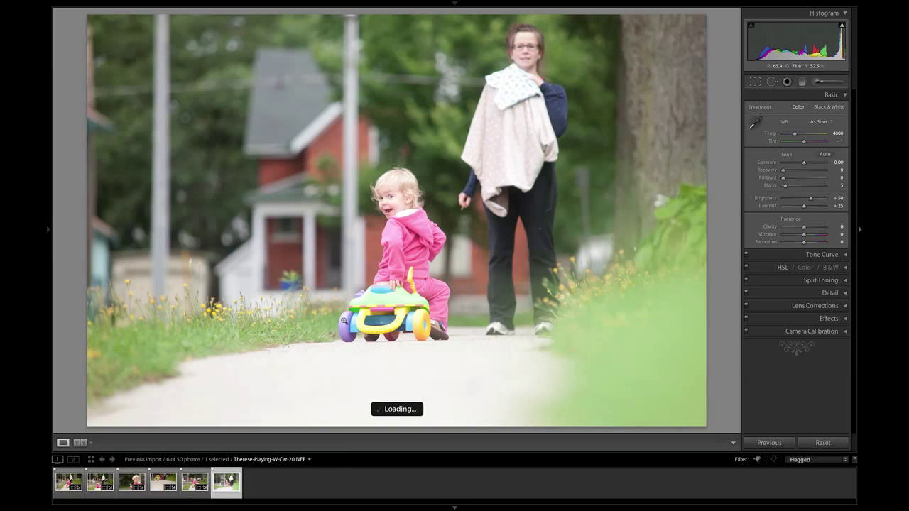
{"action": "left_click", "coordinate": [392, 197]}
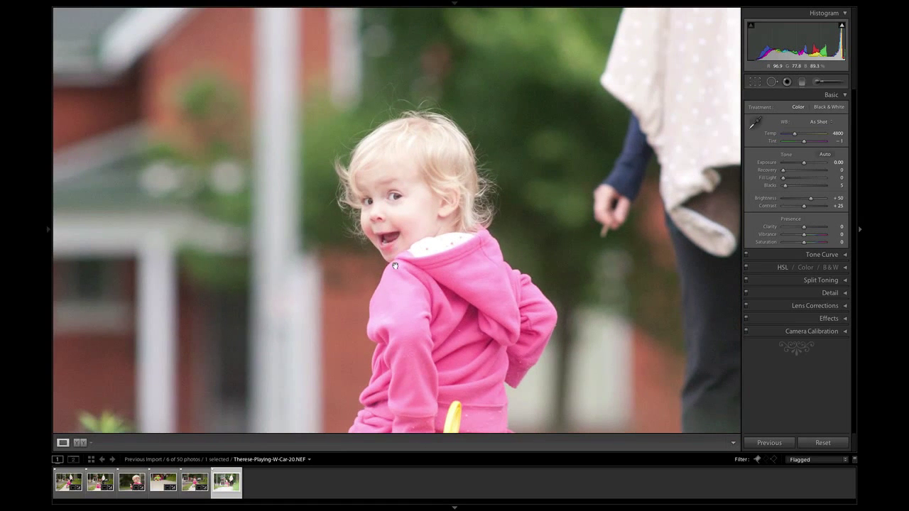
{"action": "left_click_drag", "start_coordinate": [440, 224], "coordinate": [474, 204]}
{"action": "left_click", "coordinate": [474, 205]}
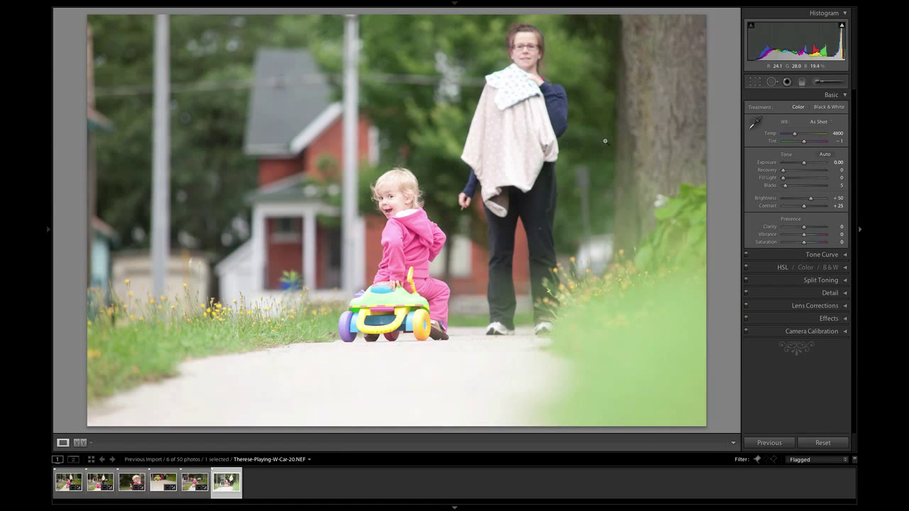
Check the framing of the last flagged photo against the crop overlay and lower its exposure to −1.04.
{"action": "left_click", "coordinate": [755, 81]}
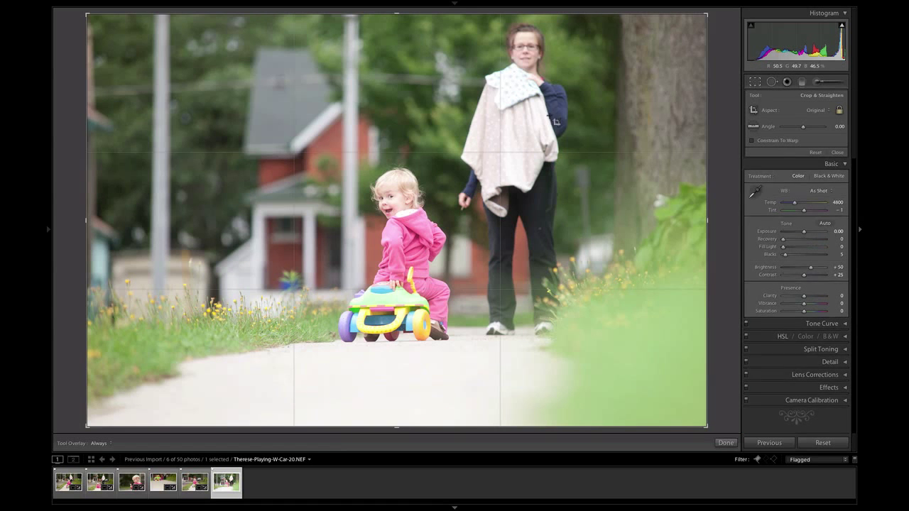
{"action": "left_click", "coordinate": [758, 83]}
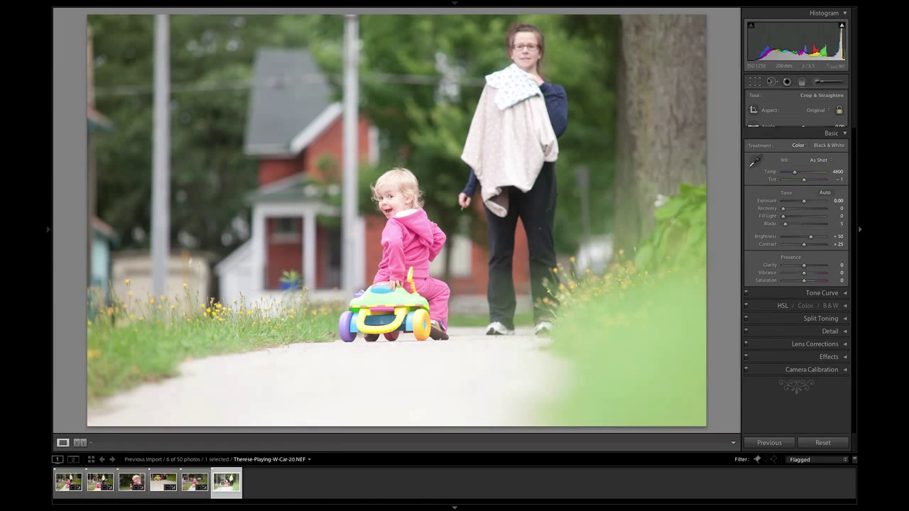
{"action": "left_click_drag", "start_coordinate": [820, 47], "coordinate": [788, 47]}
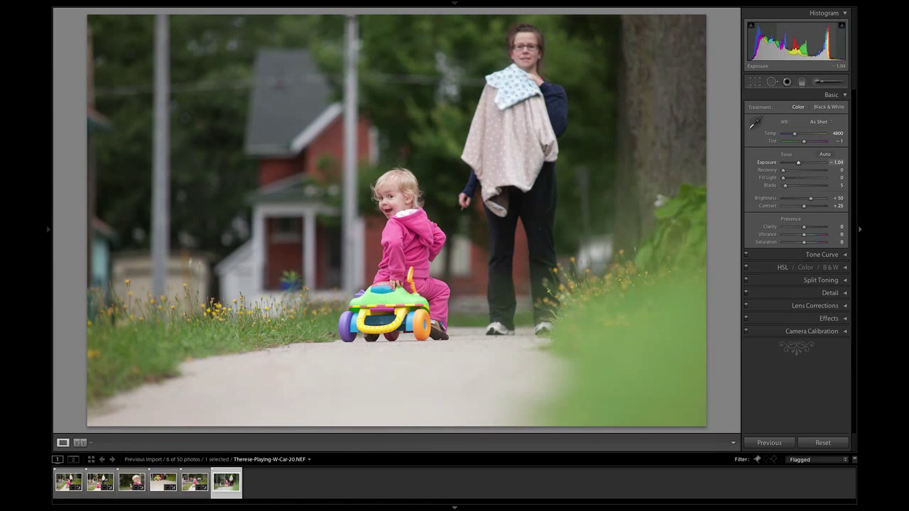
{"action": "key", "text": "r"}
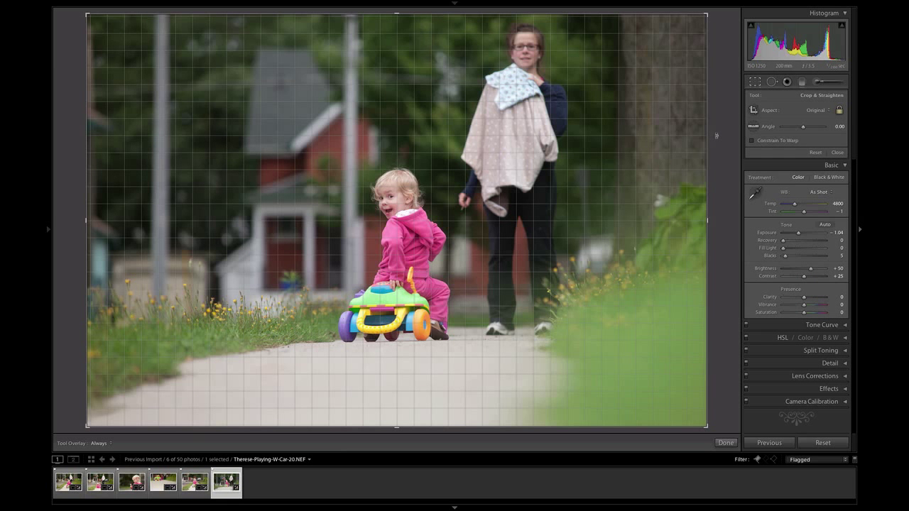
{"action": "key", "text": "r"}
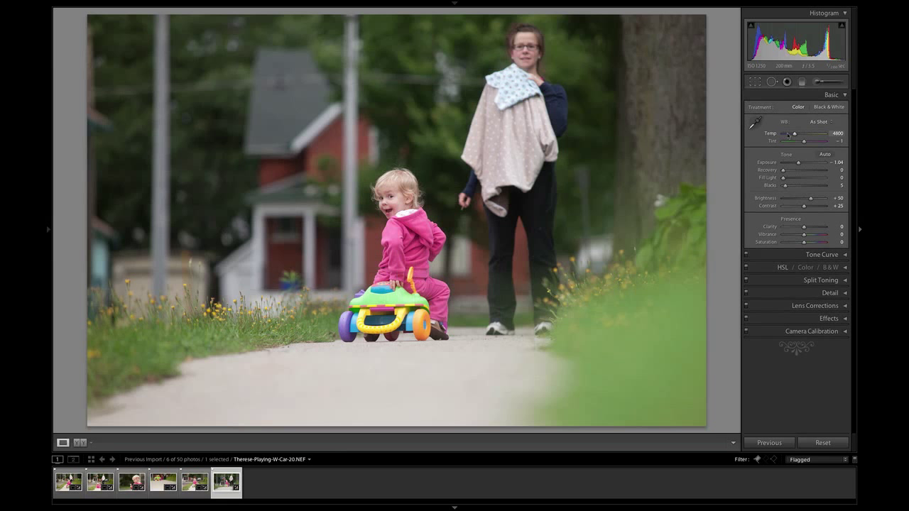
Set the last photo's Temp to 5469, Clarity to +29 and Vibrance to +22, and lower its Saturation slightly.
{"action": "left_click_drag", "start_coordinate": [793, 134], "coordinate": [798, 136]}
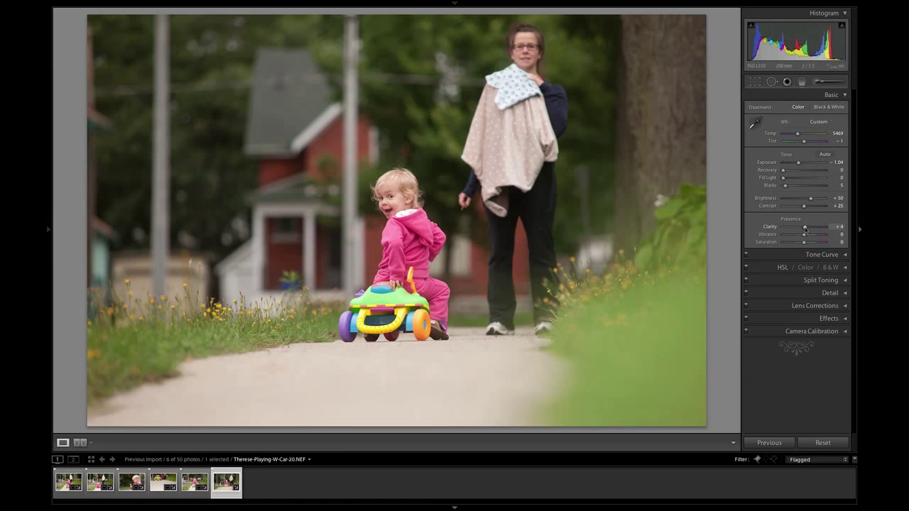
{"action": "left_click_drag", "start_coordinate": [804, 228], "coordinate": [807, 229]}
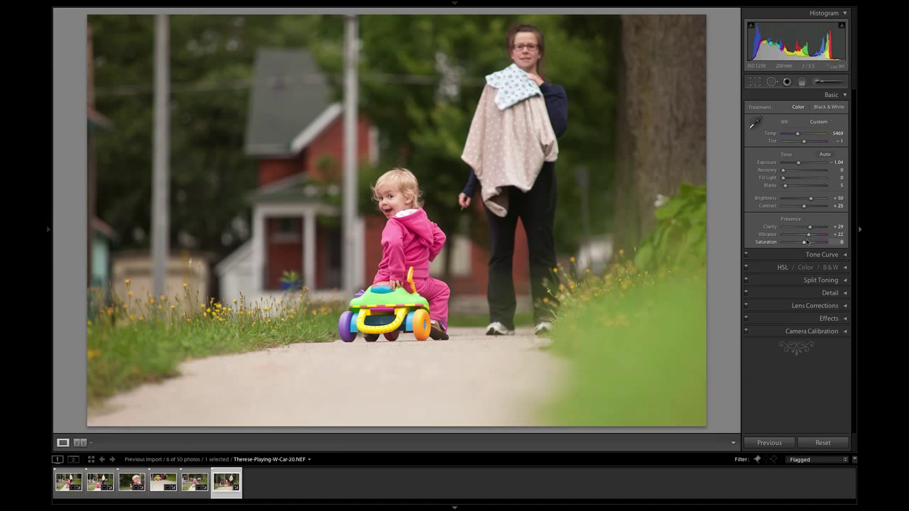
{"action": "left_click_drag", "start_coordinate": [805, 243], "coordinate": [803, 245]}
Review the edited flagged photos one by one, from the last back to the first.
{"action": "left_click", "coordinate": [292, 481]}
{"action": "left_click", "coordinate": [222, 487]}
{"action": "key", "text": "Left"}
{"action": "key", "text": "Left"}
{"action": "key", "text": "Left"}
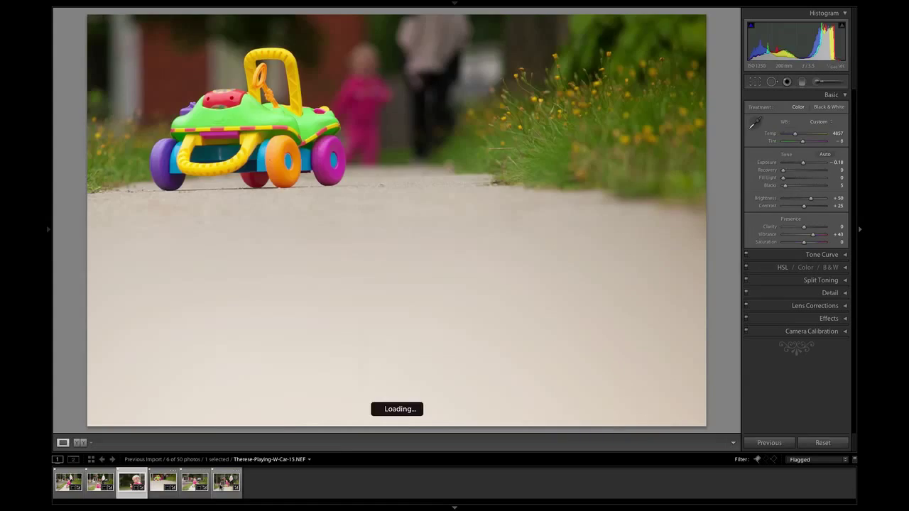
{"action": "key", "text": "Left"}
{"action": "key", "text": "Left"}
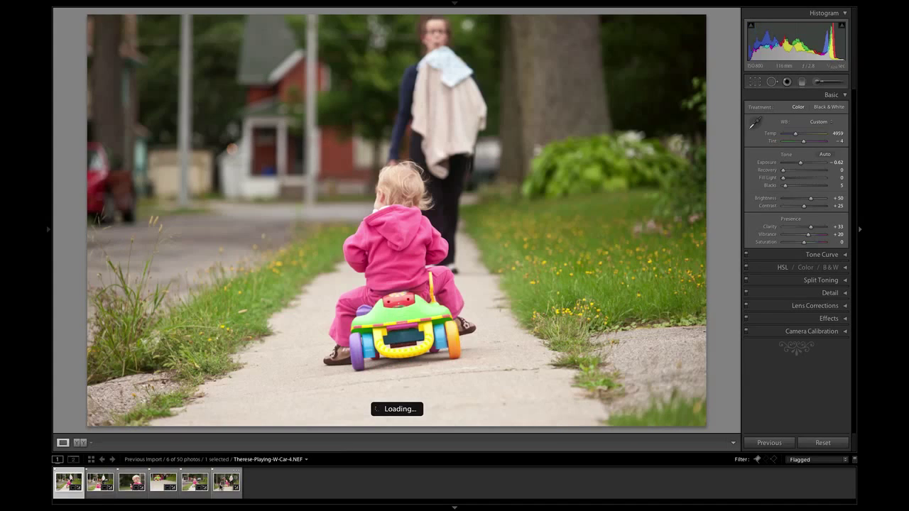
{"action": "key", "text": "Right"}
{"action": "key", "text": "Left"}
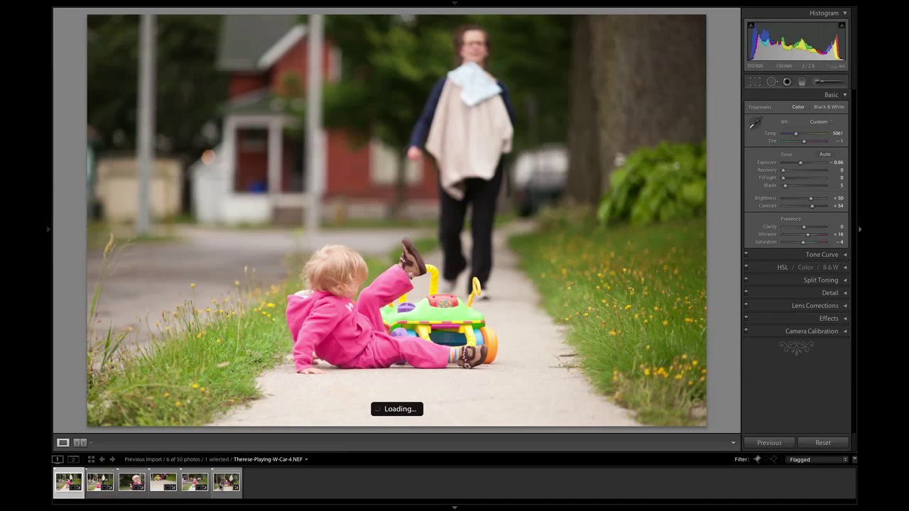
Recrop the first flagged photo to a vertical frame around the girl on the toy car and the standing woman, and apply the crop.
{"action": "left_click", "coordinate": [754, 83]}
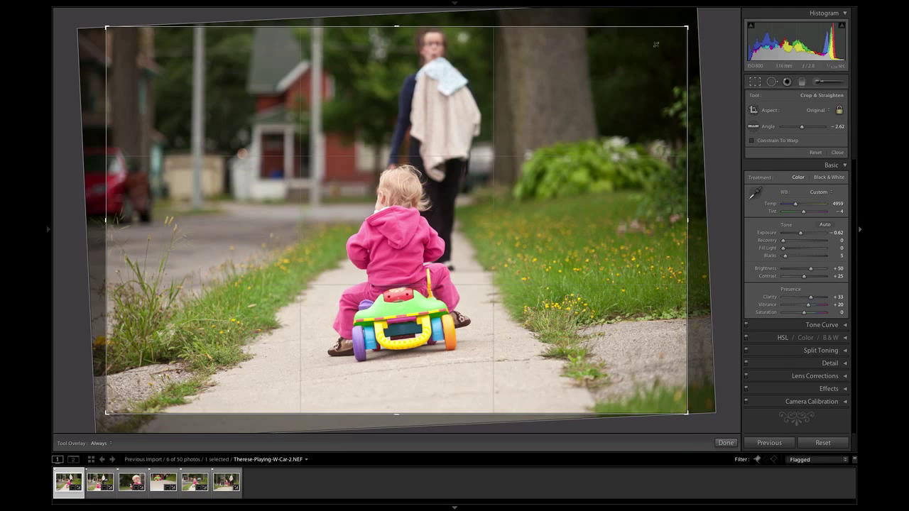
{"action": "key", "text": "x"}
{"action": "left_click_drag", "start_coordinate": [464, 86], "coordinate": [299, 95]}
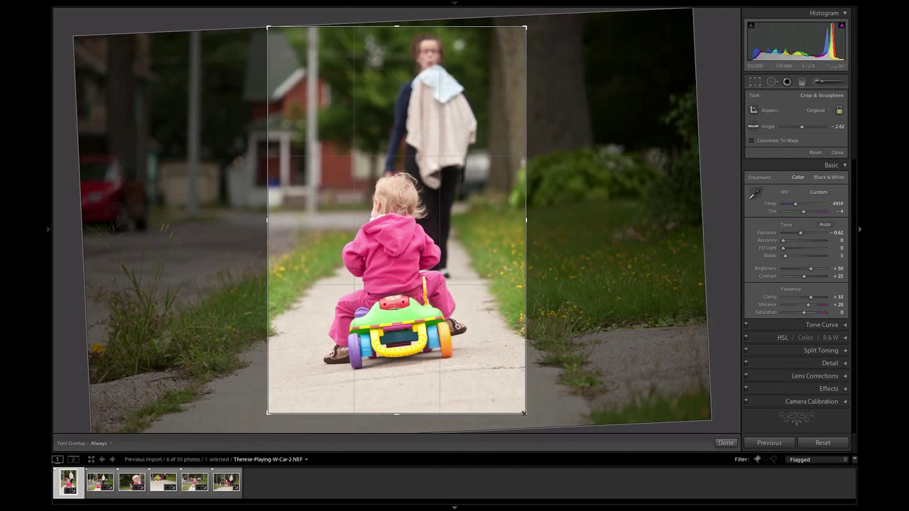
{"action": "left_click_drag", "start_coordinate": [525, 413], "coordinate": [527, 418]}
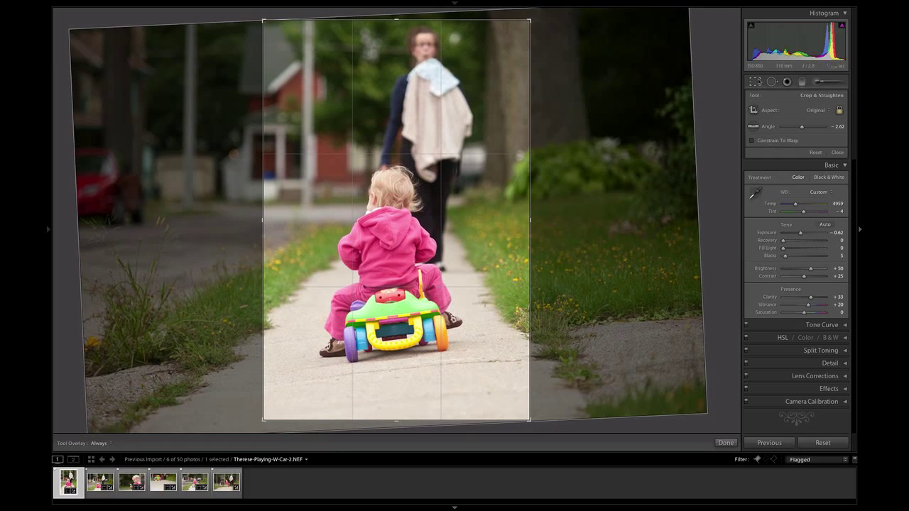
{"action": "left_click", "coordinate": [749, 83]}
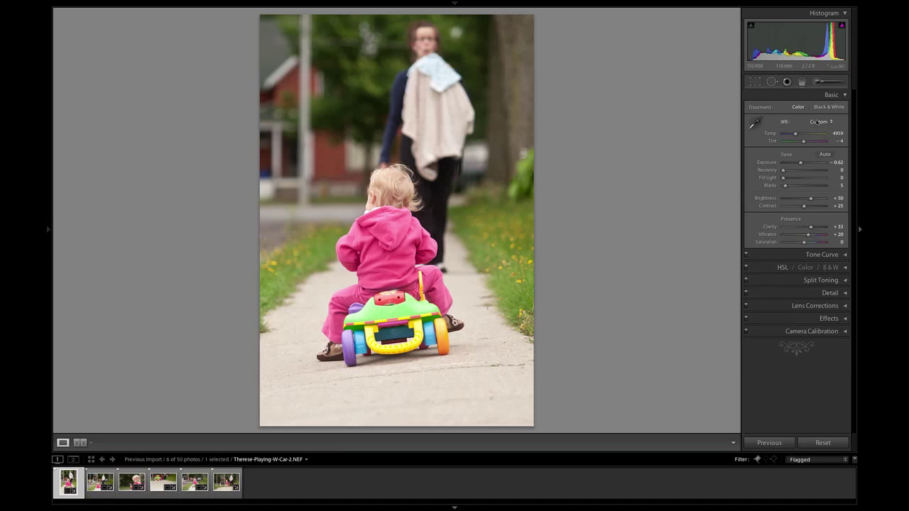
Collapse the Basic adjustments so that only the headings of the Develop adjustment groups show.
{"action": "left_click", "coordinate": [836, 96]}
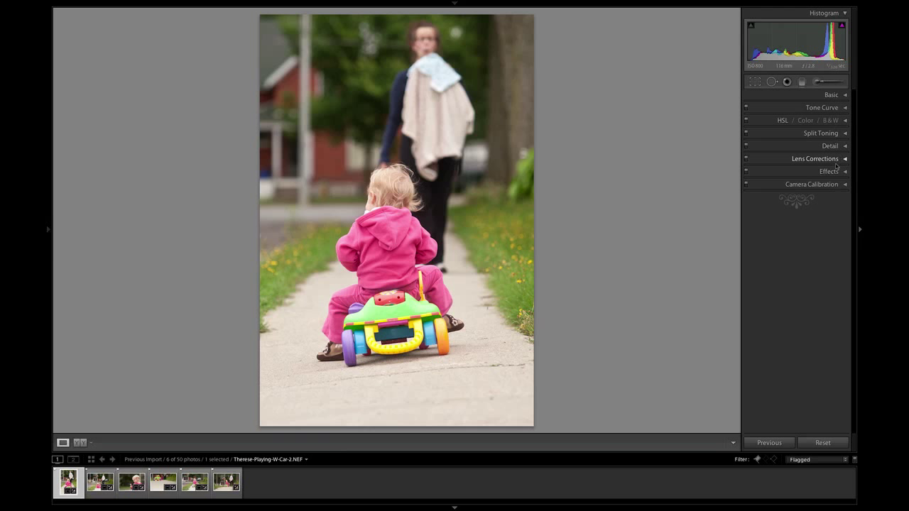
{"action": "left_click", "coordinate": [835, 96]}
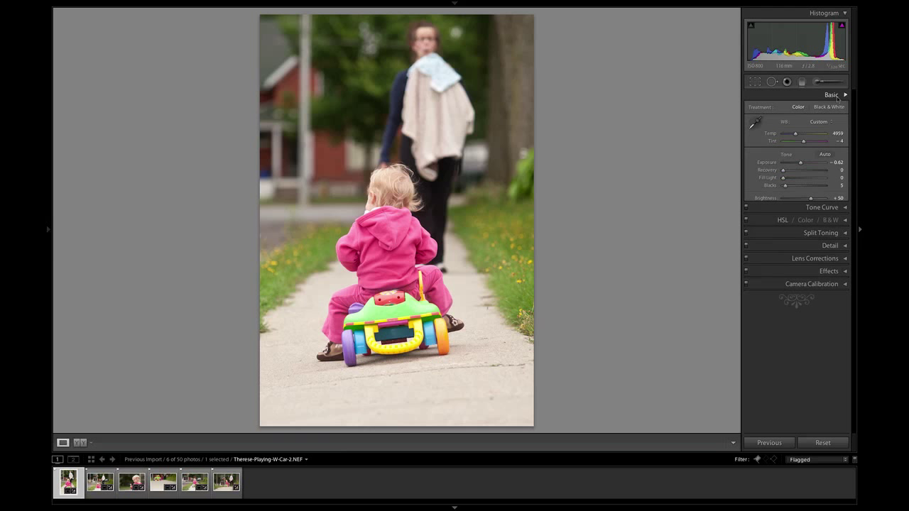
{"action": "left_click", "coordinate": [836, 96]}
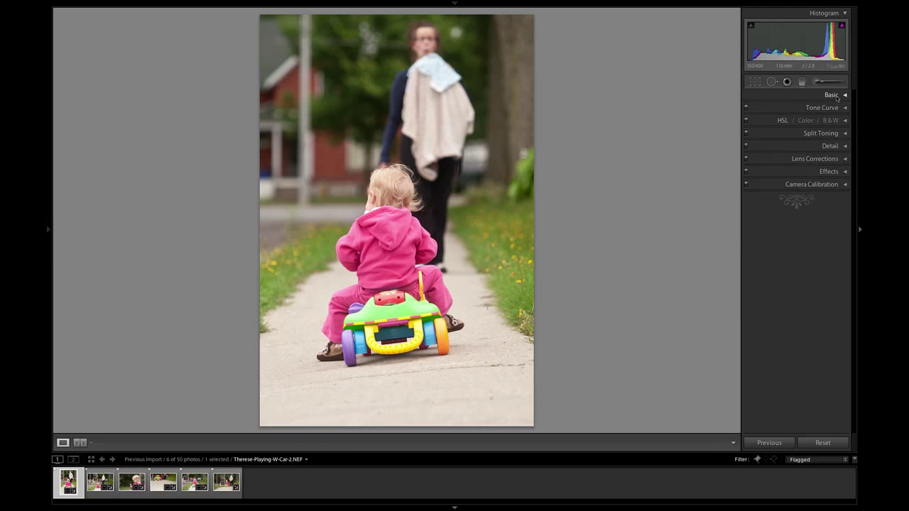